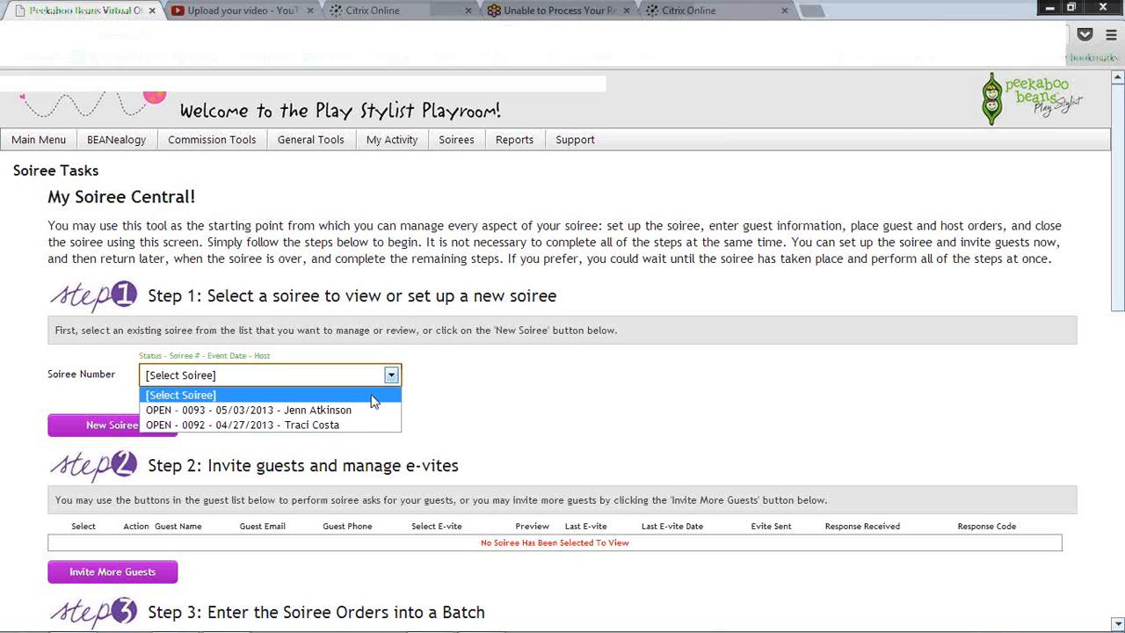
- Select open soiree 0092 dated 04/27/2013 and open its order entry page
click(351, 427)
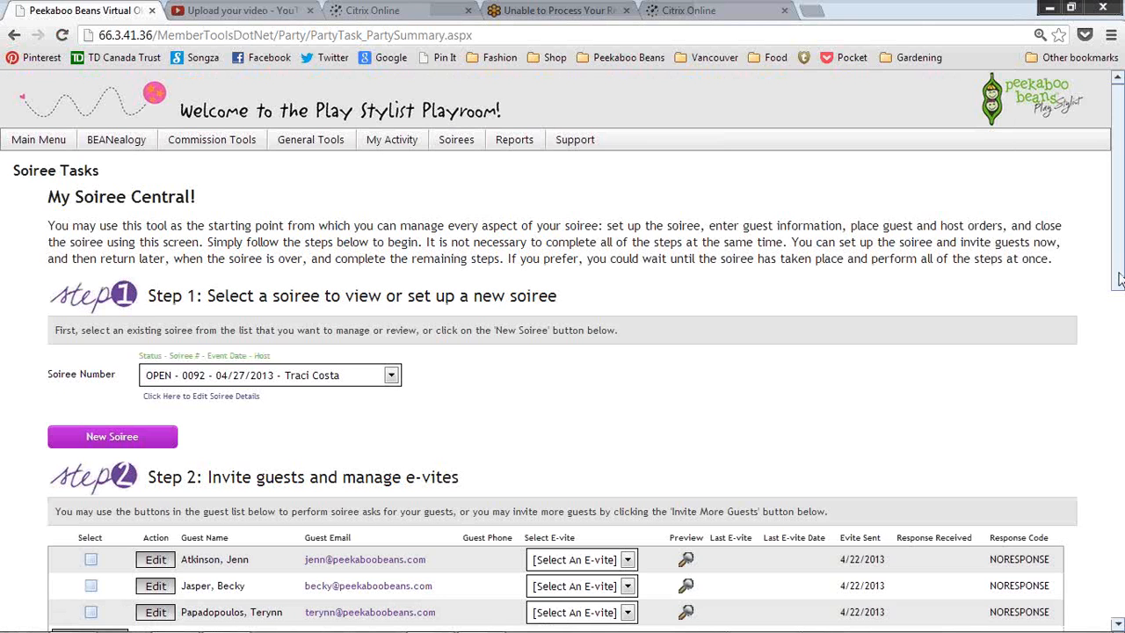
drag(1119, 279, 1120, 346)
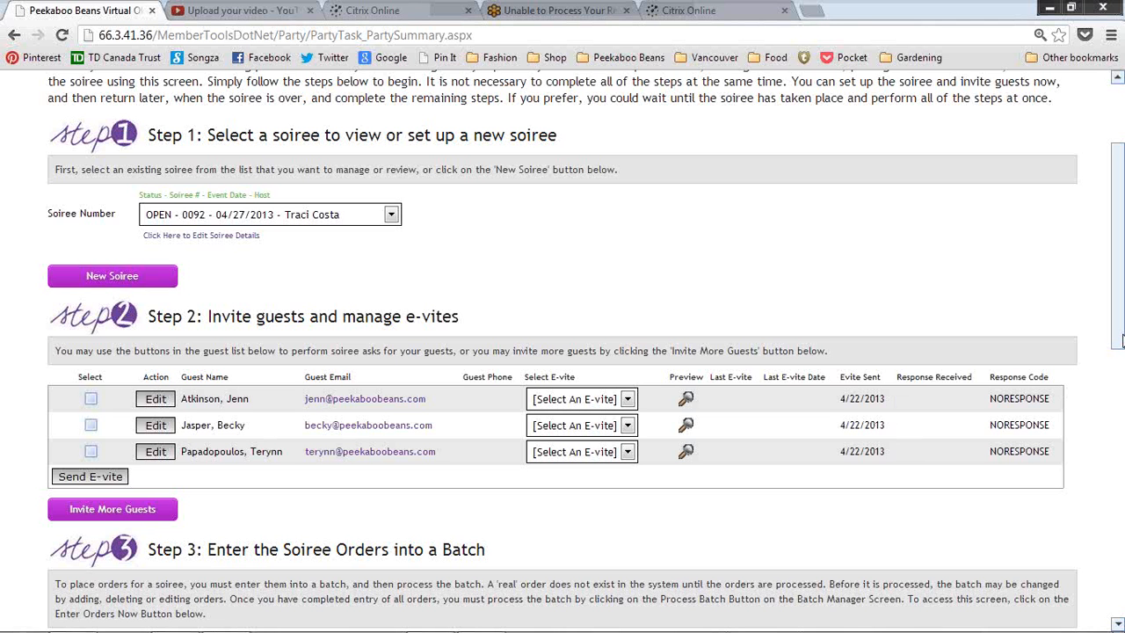
drag(1119, 350, 1123, 408)
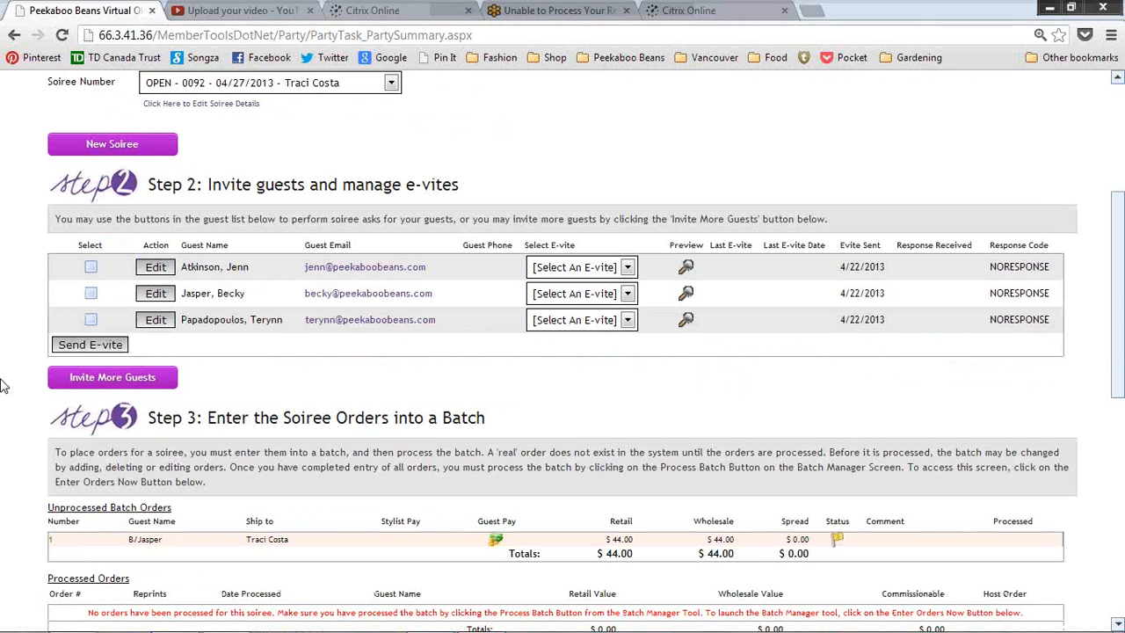
drag(1121, 381, 1120, 450)
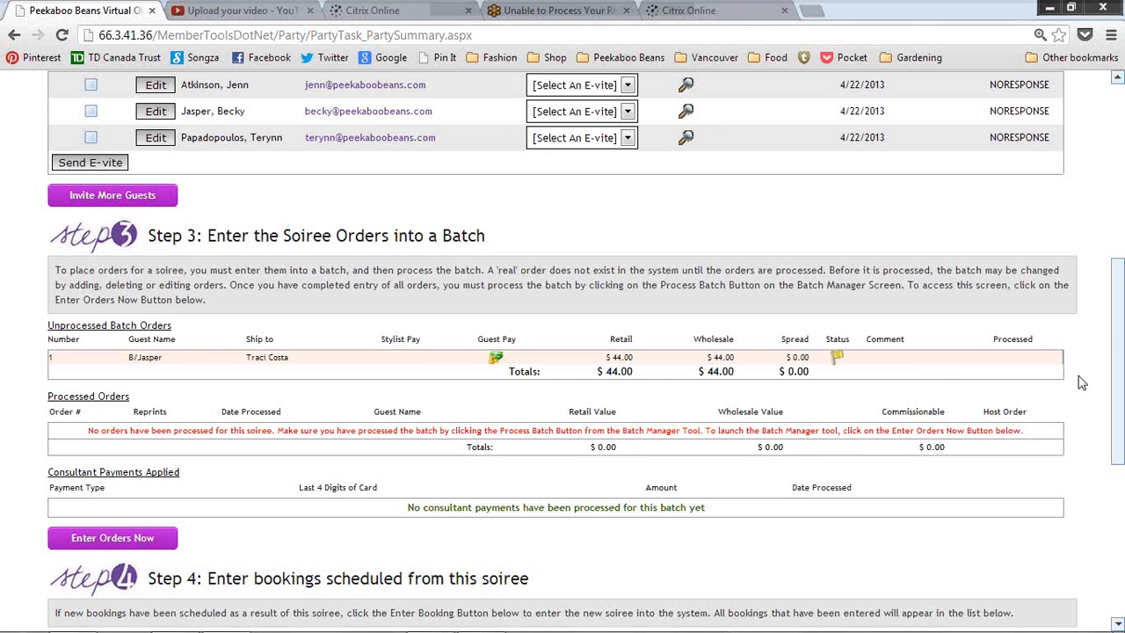
drag(1119, 354, 1026, 370)
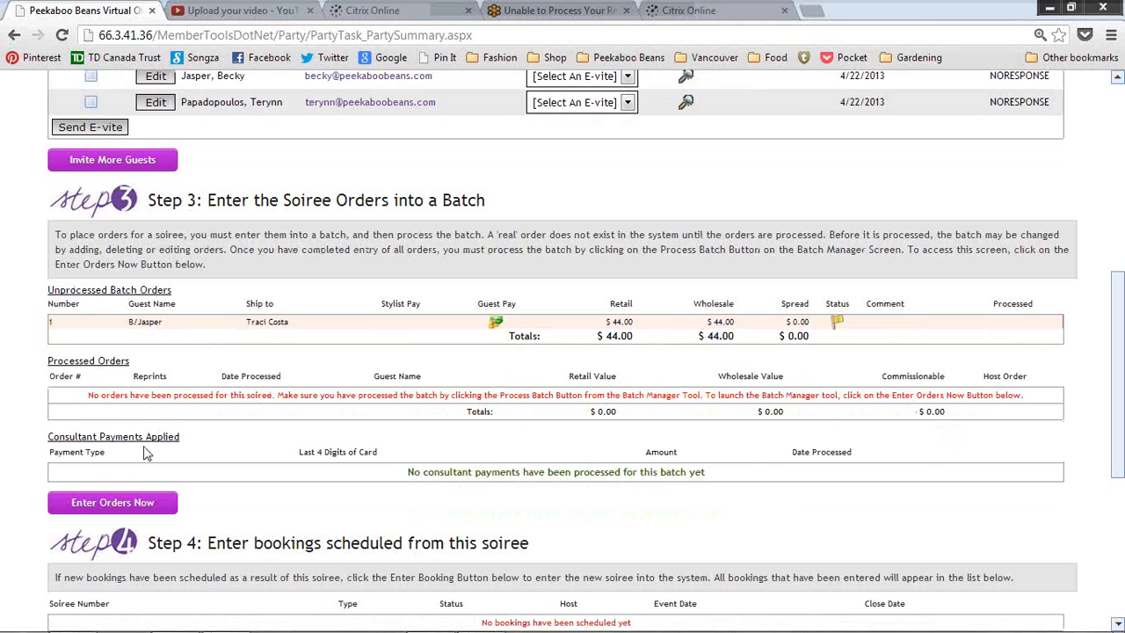
click(163, 512)
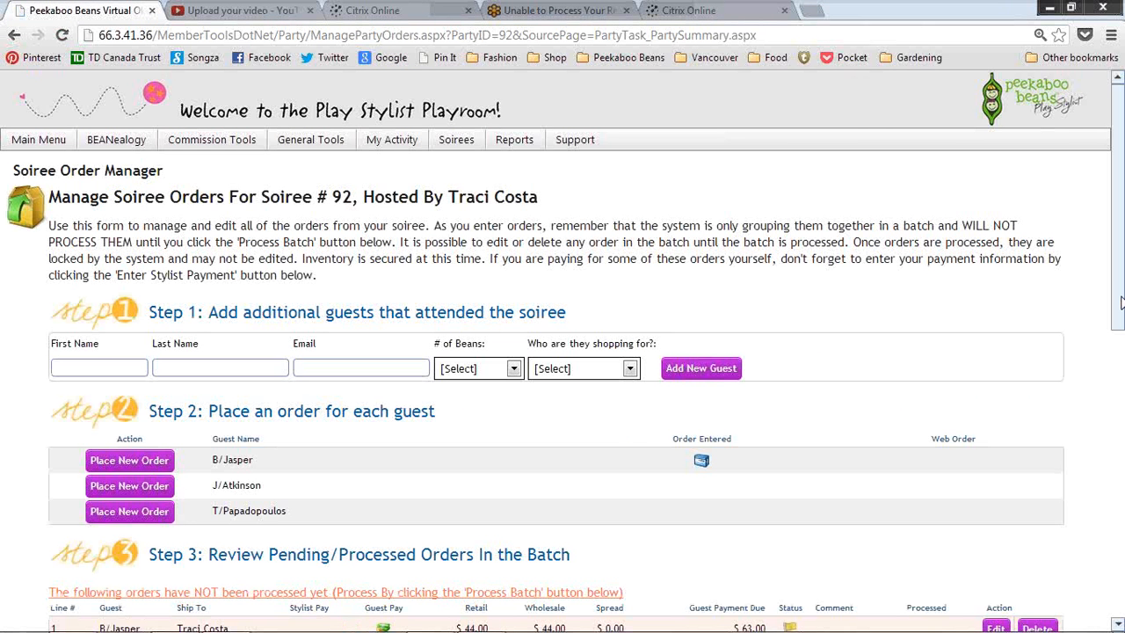
- Start a new order for the second guest in the soiree's guest list
drag(1120, 302, 1120, 367)
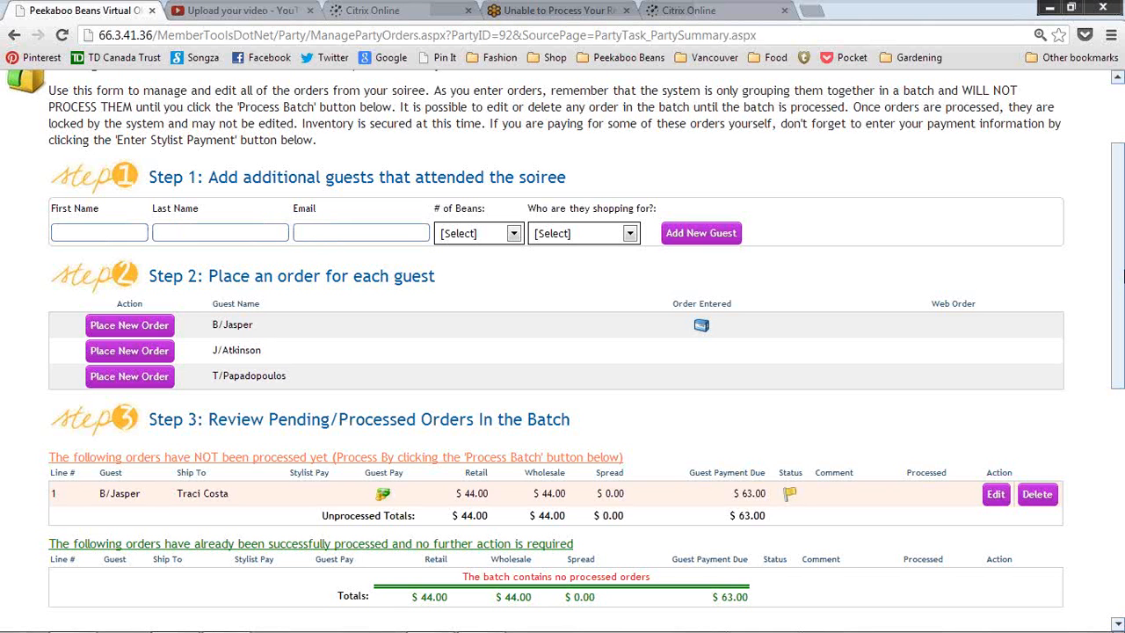
drag(1120, 291, 1121, 317)
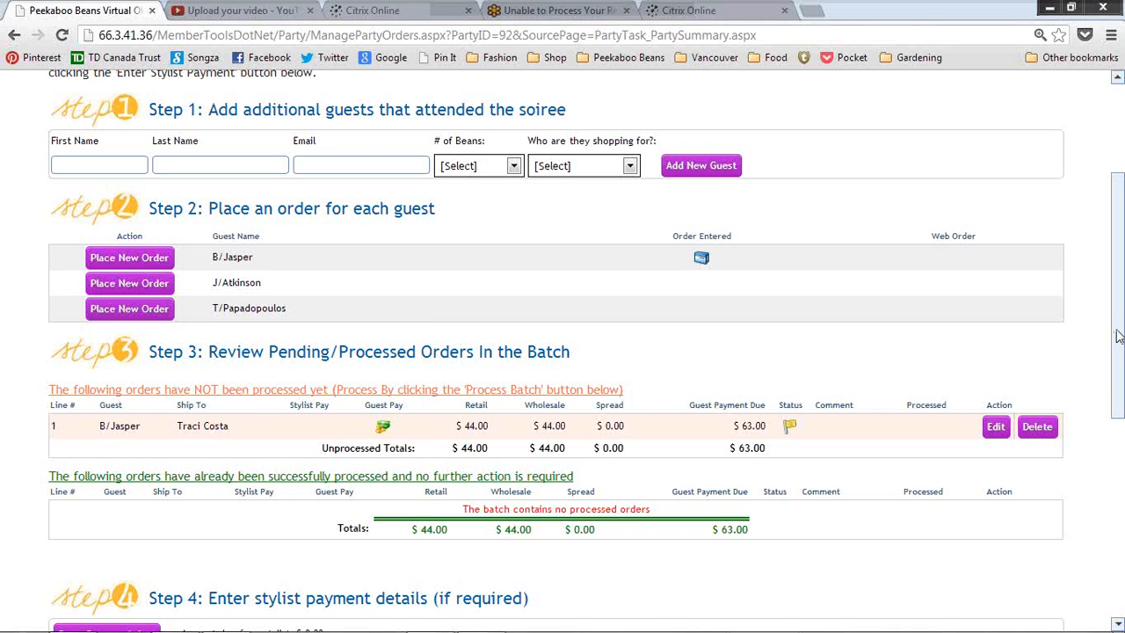
scroll(1117, 339, down, 1)
scroll(1117, 339, down, 2)
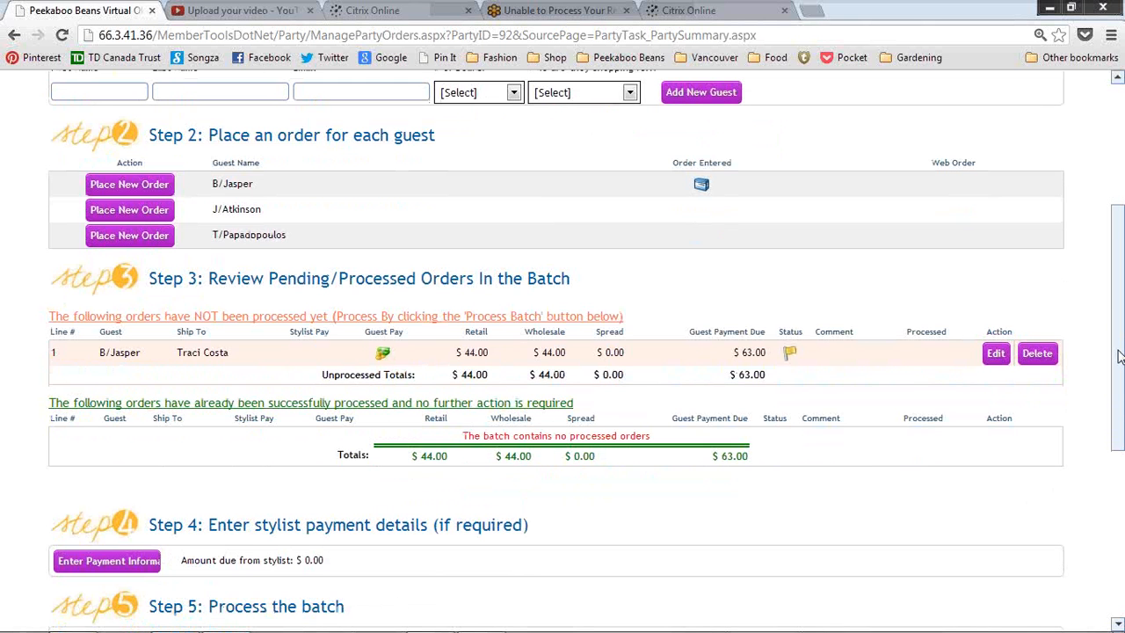
scroll(1119, 357, down, 1)
scroll(1118, 358, down, 1)
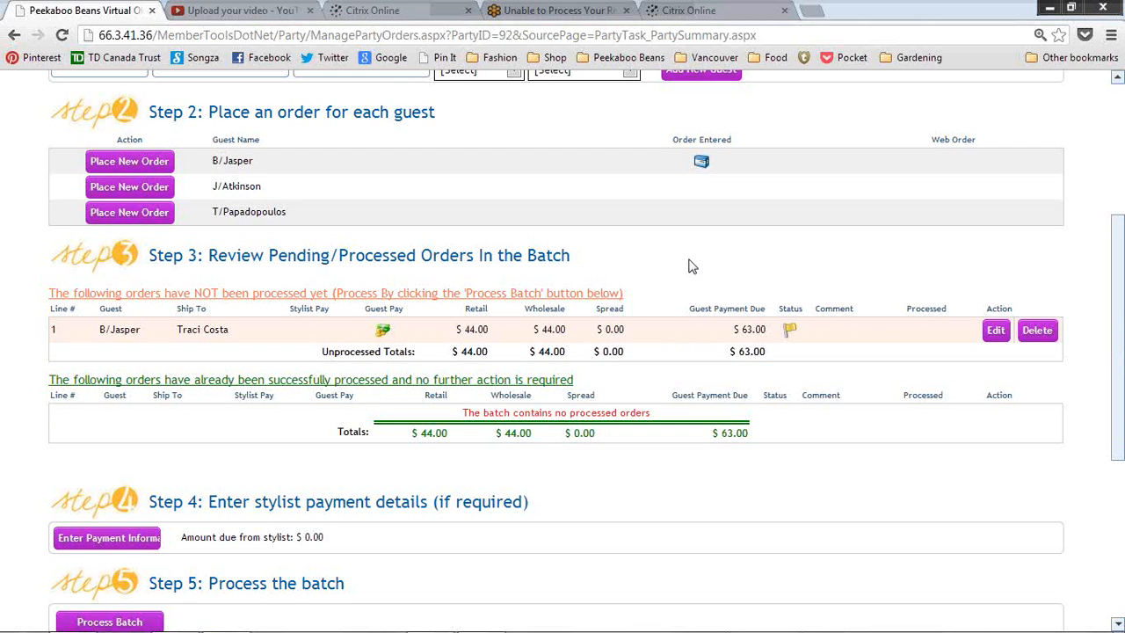
click(126, 195)
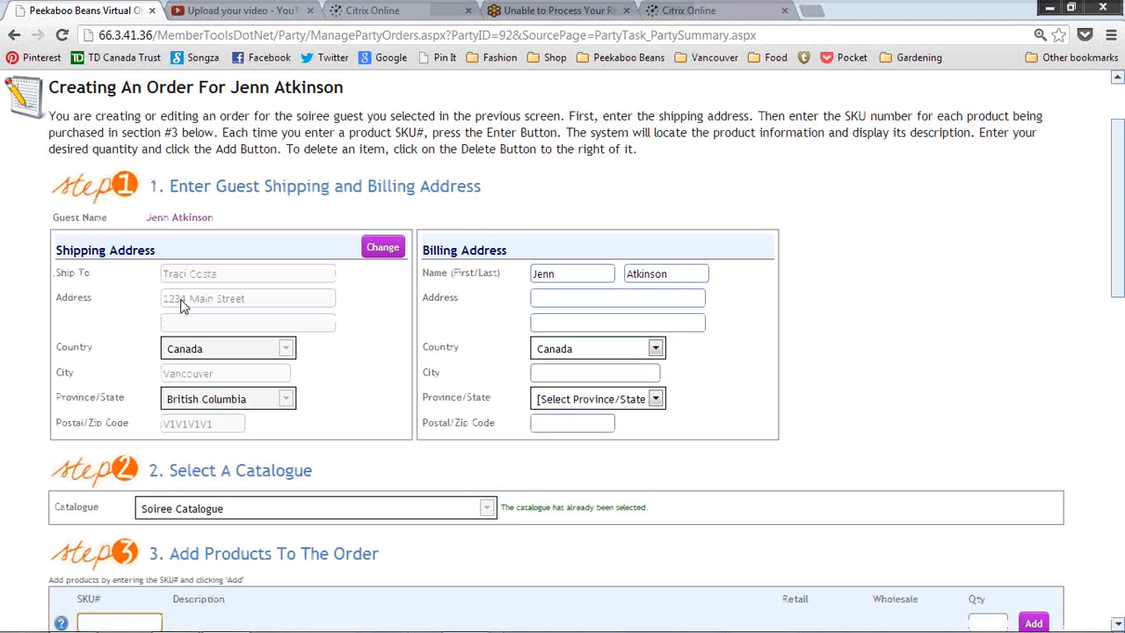
- Review the drop shipping fee notice in the shipping address change form and close the form without saving
click(384, 250)
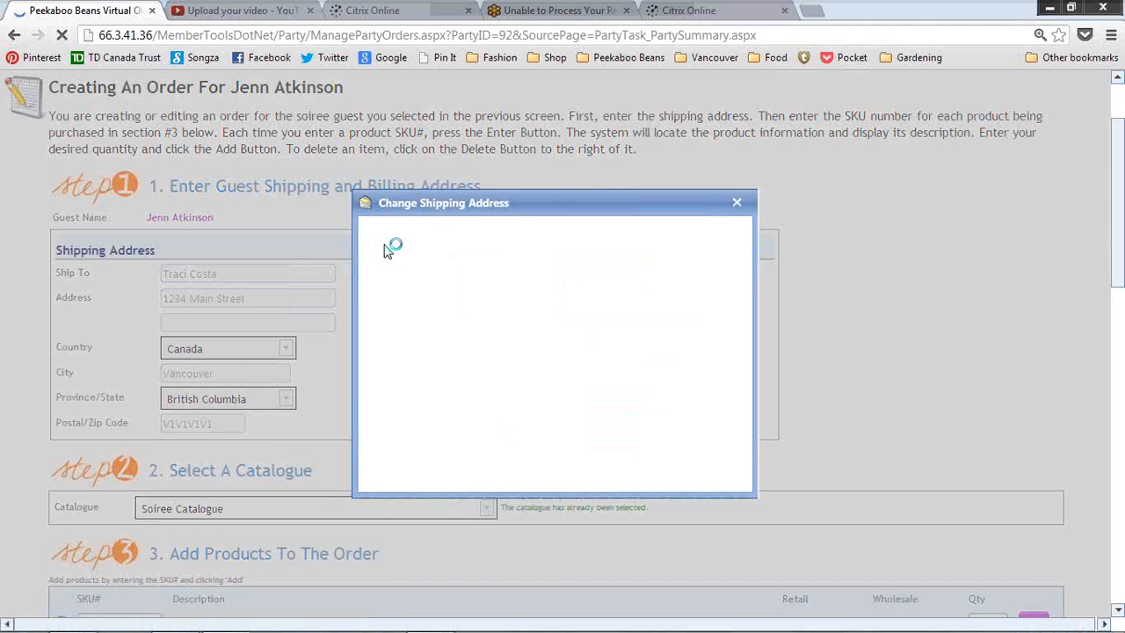
drag(392, 262, 480, 264)
click(501, 285)
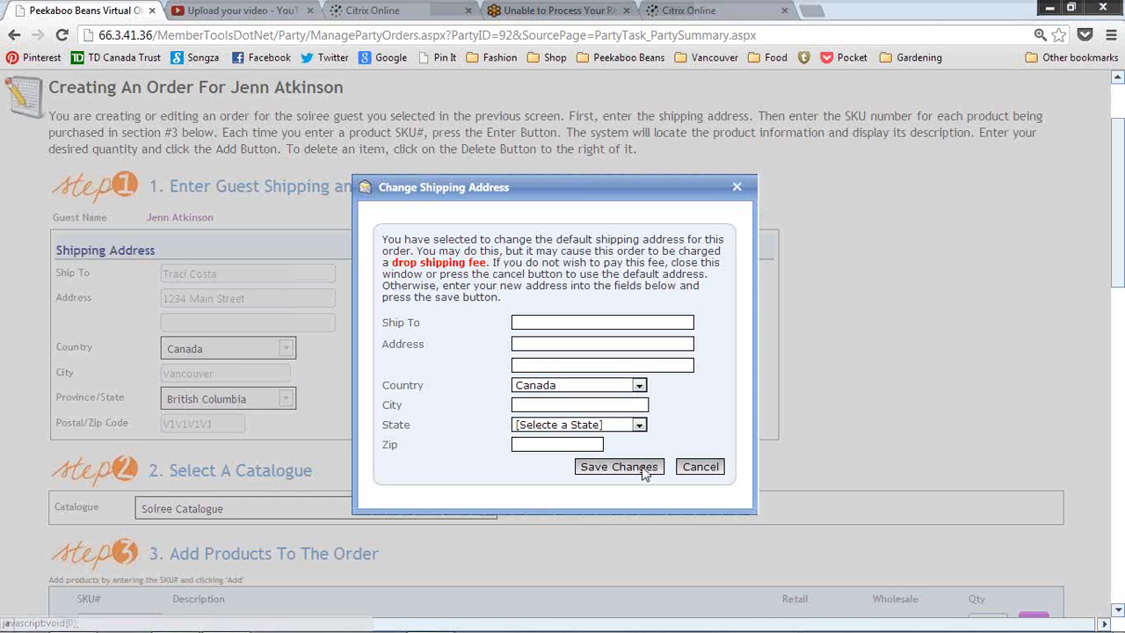
click(736, 186)
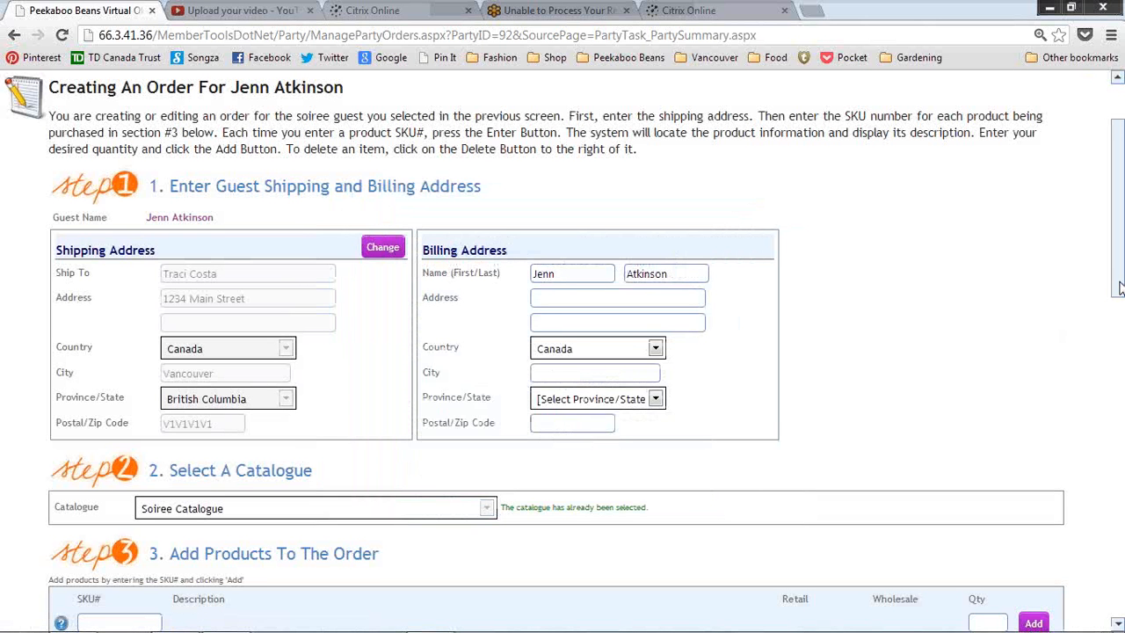
- Copy SKU 113-B102D-3 for the Circa Pant-Dust-Size 3 from the SKU lookup list and close the list
scroll(1120, 288, down, 1)
click(650, 256)
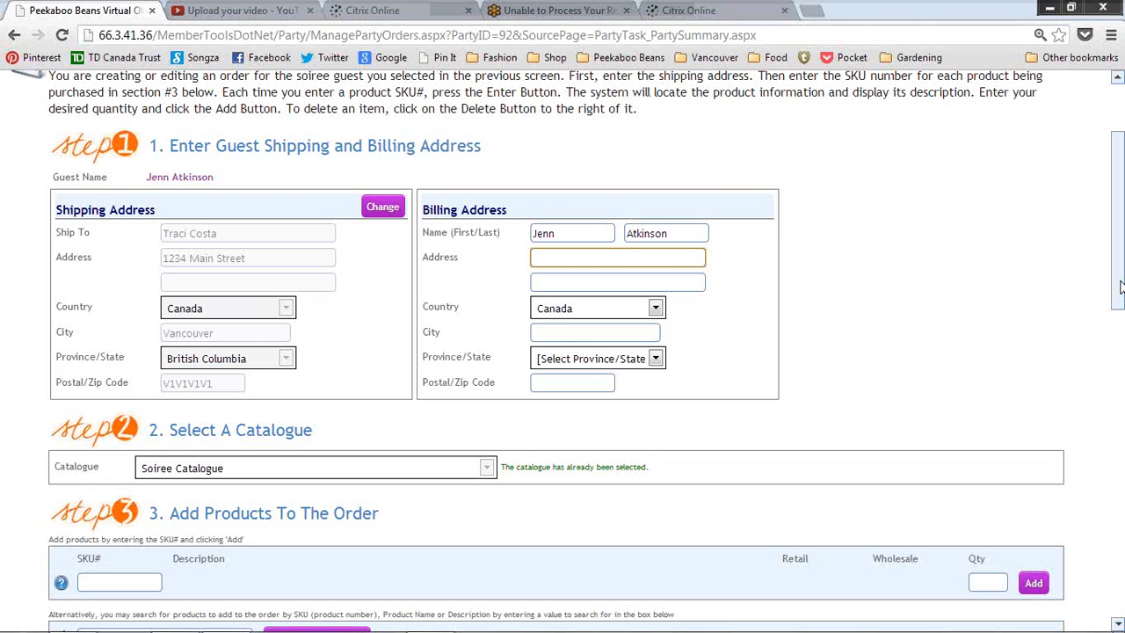
drag(1121, 288, 1116, 340)
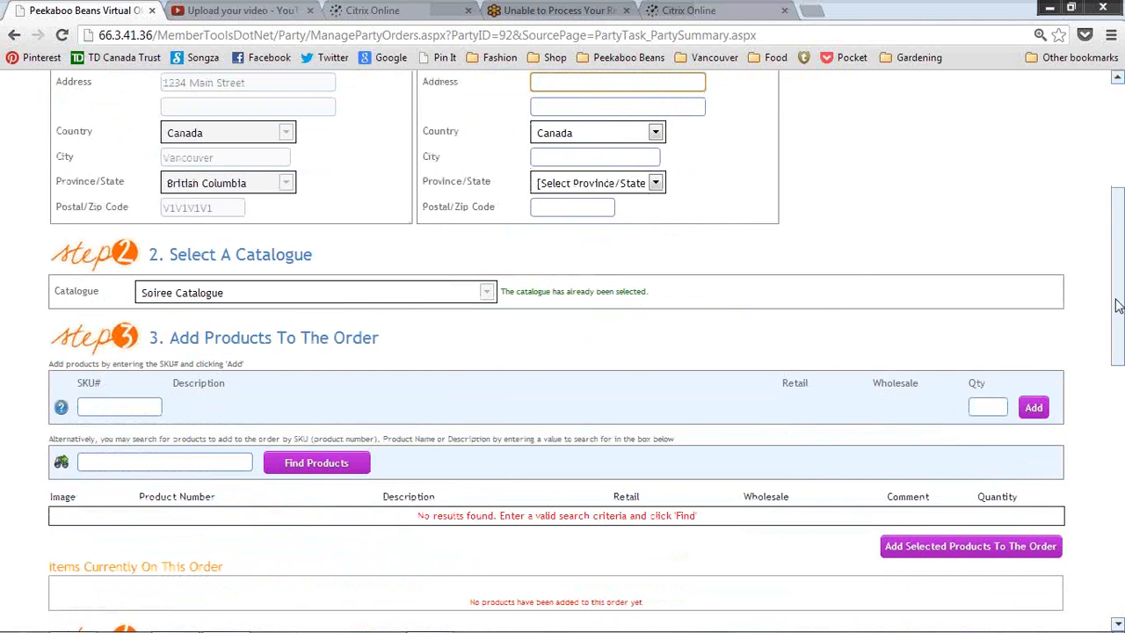
drag(1118, 307, 1120, 341)
click(94, 303)
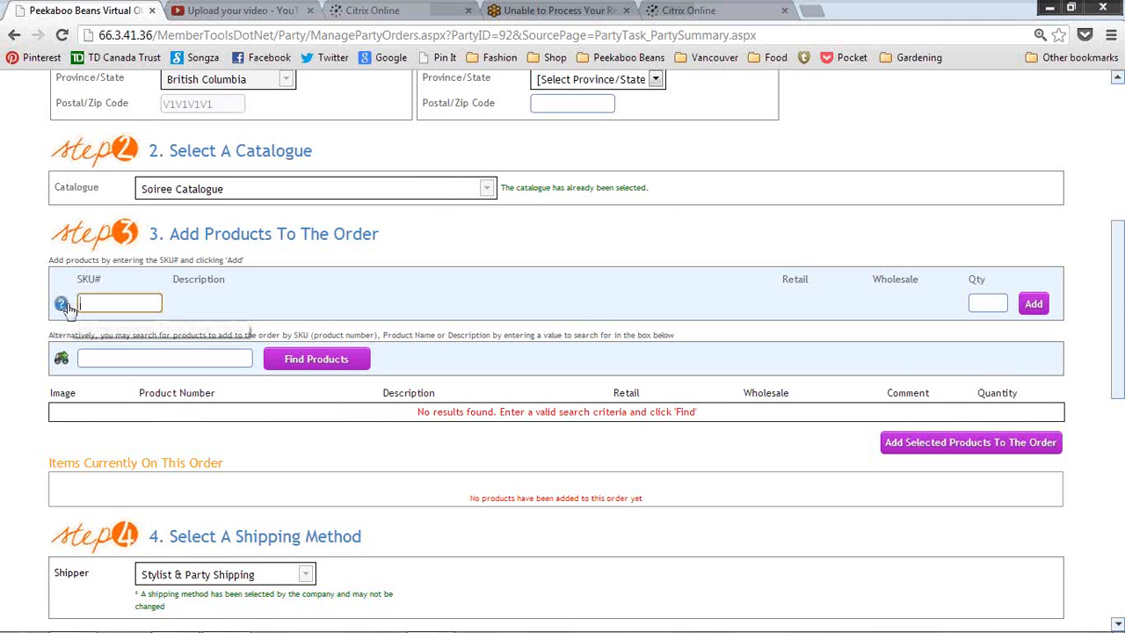
click(61, 305)
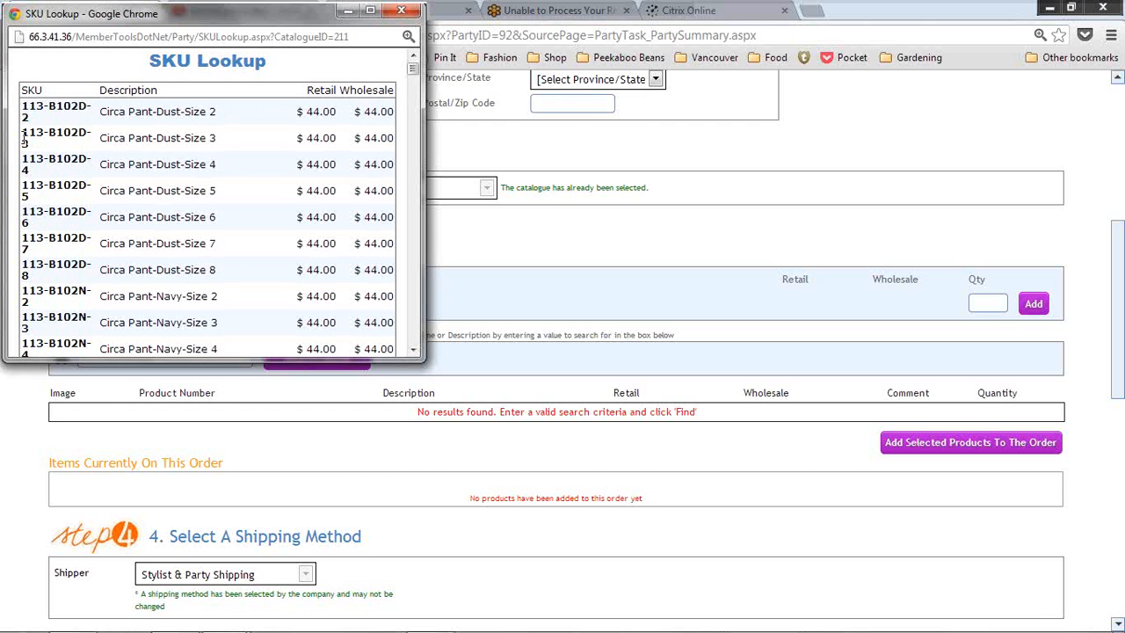
drag(31, 141, 21, 130)
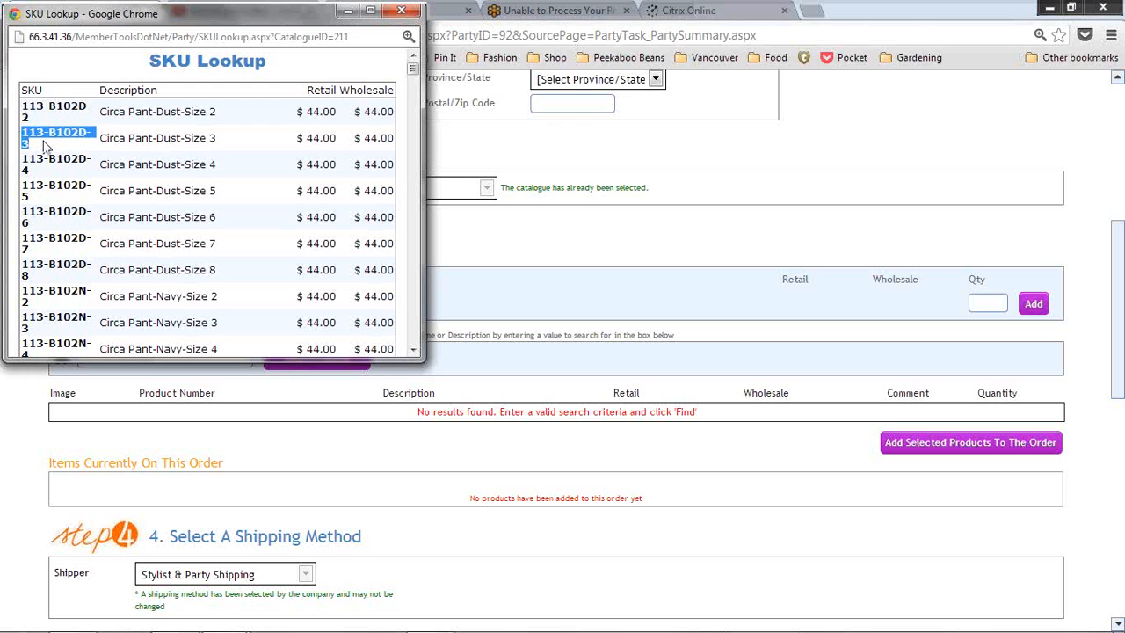
right_click(49, 134)
click(95, 153)
click(401, 10)
- Add the product with the copied SKU 113-B102D-3 to the order with a quantity of 1
click(139, 303)
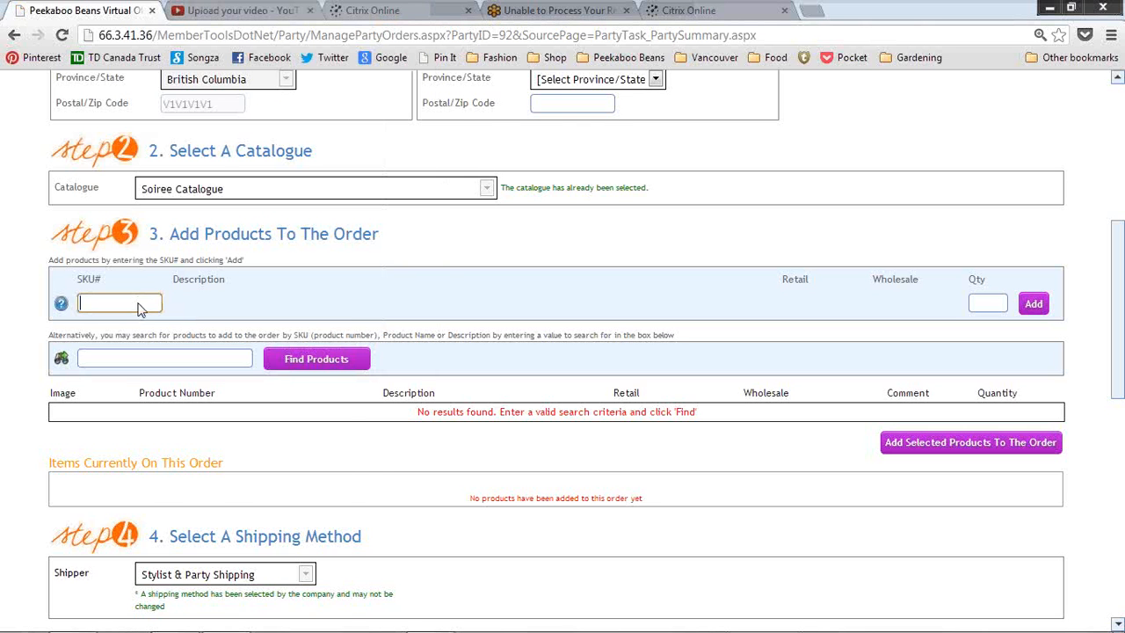
right_click(140, 304)
click(186, 427)
key(Tab)
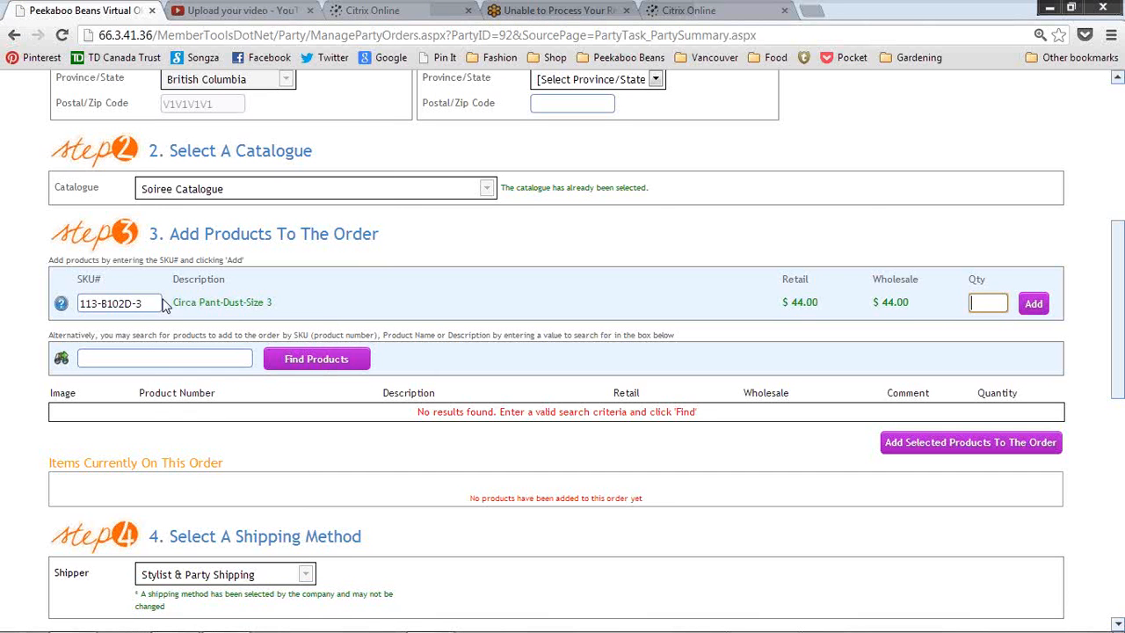
drag(175, 303, 277, 302)
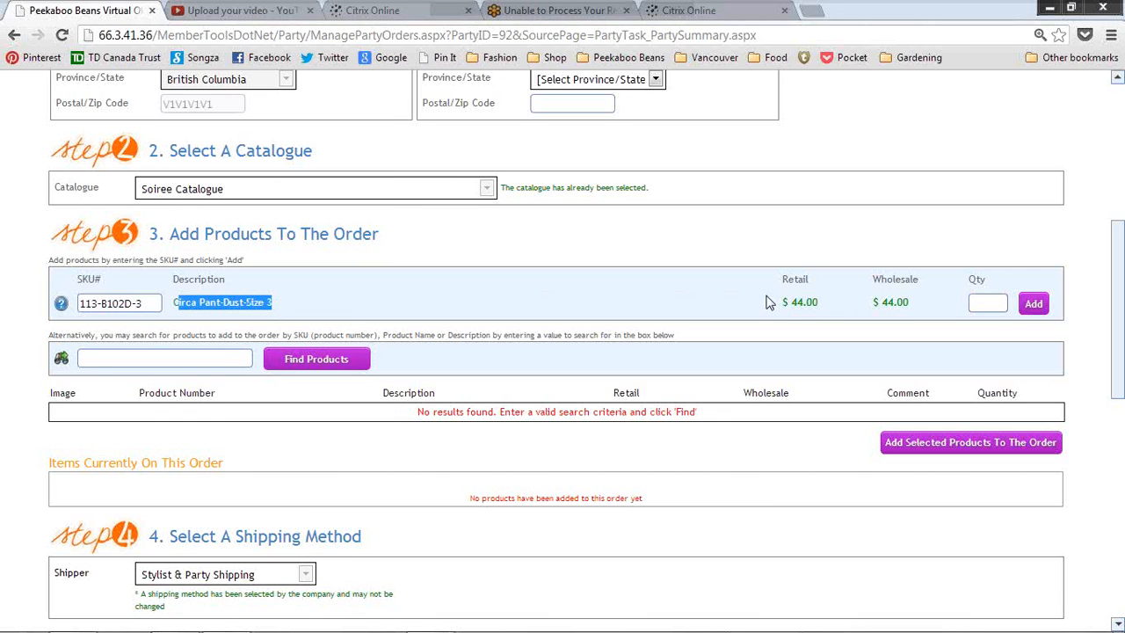
click(989, 303)
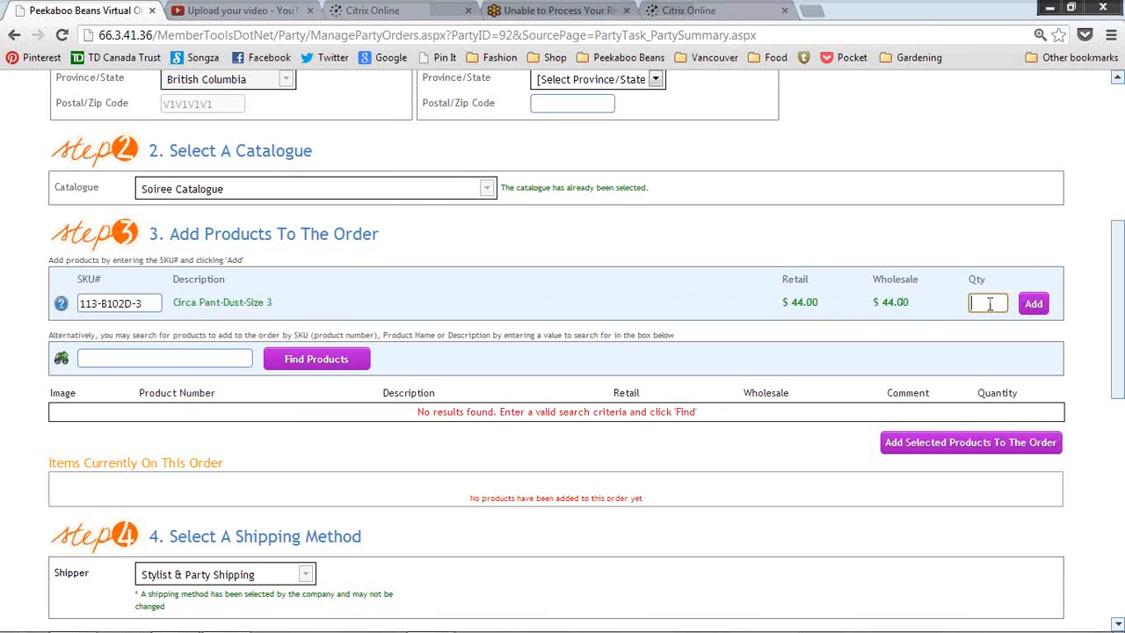
click(1034, 305)
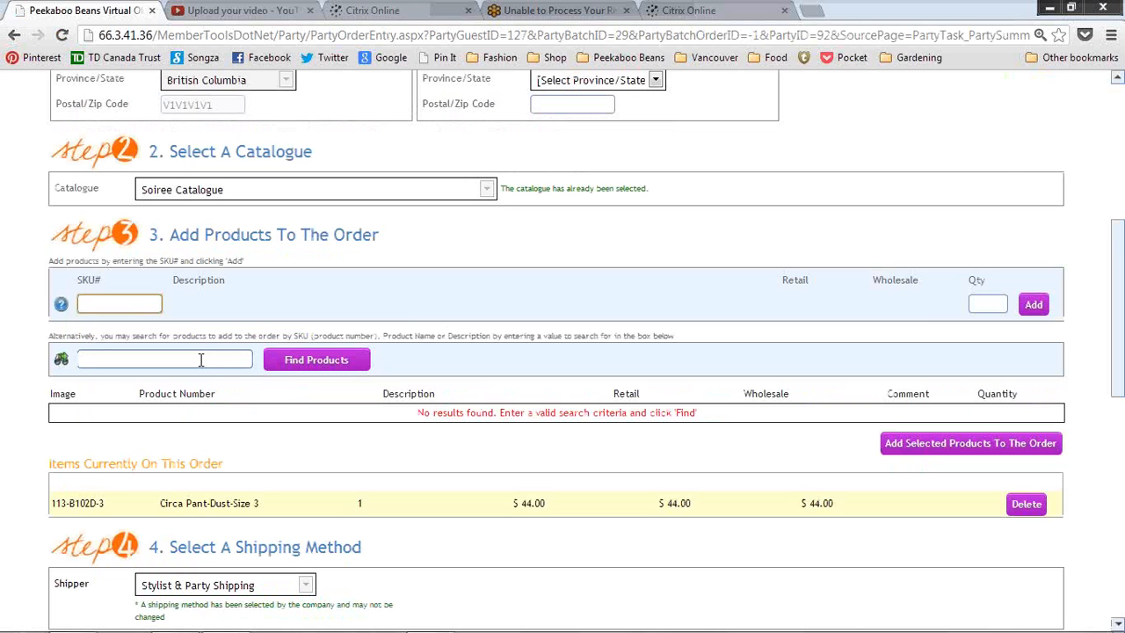
- Search the products for "On The Go" by name
click(102, 355)
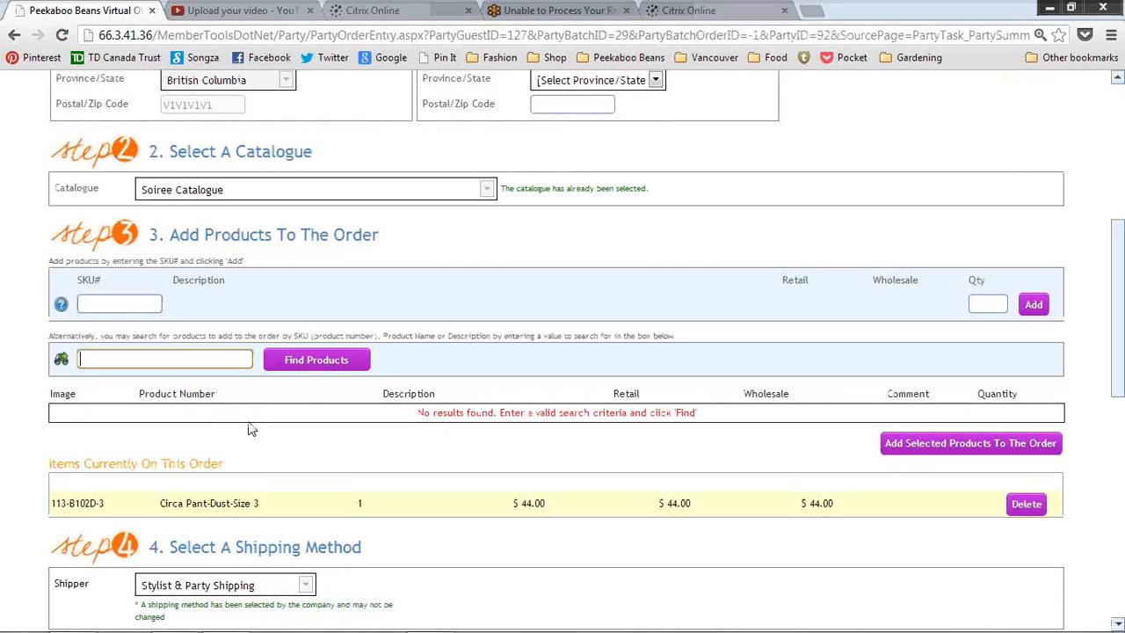
text(On The Go Hoodie)
key(BackSpace)
key(BackSpace)
key(BackSpace)
key(BackSpace)
key(BackSpace)
click(318, 368)
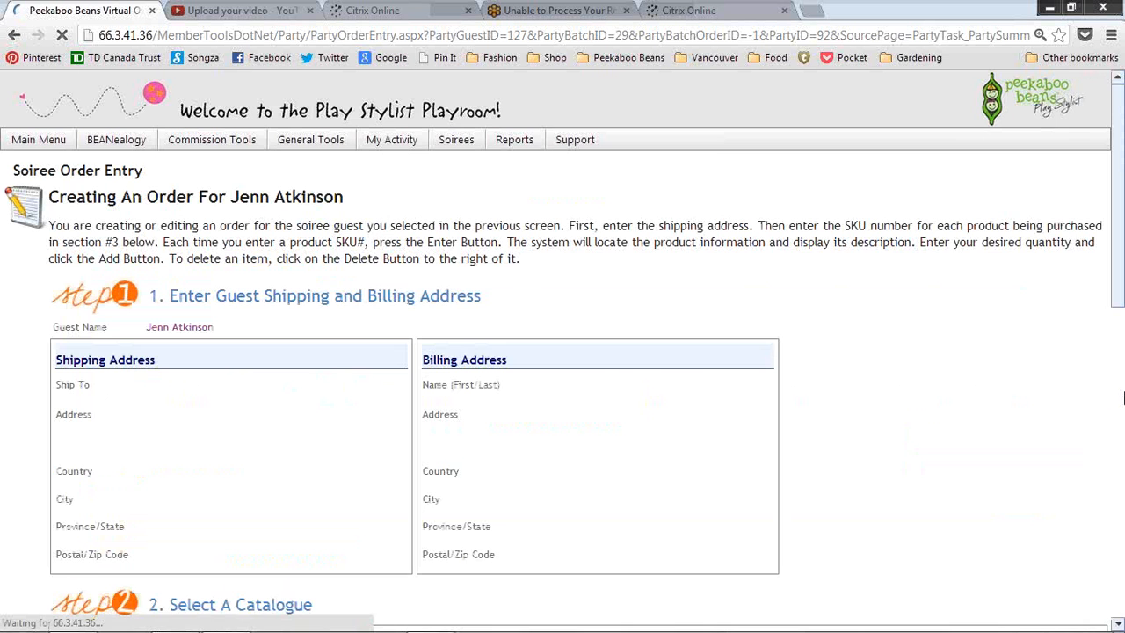
scroll(1123, 308, down, 5)
scroll(1123, 295, down, 2)
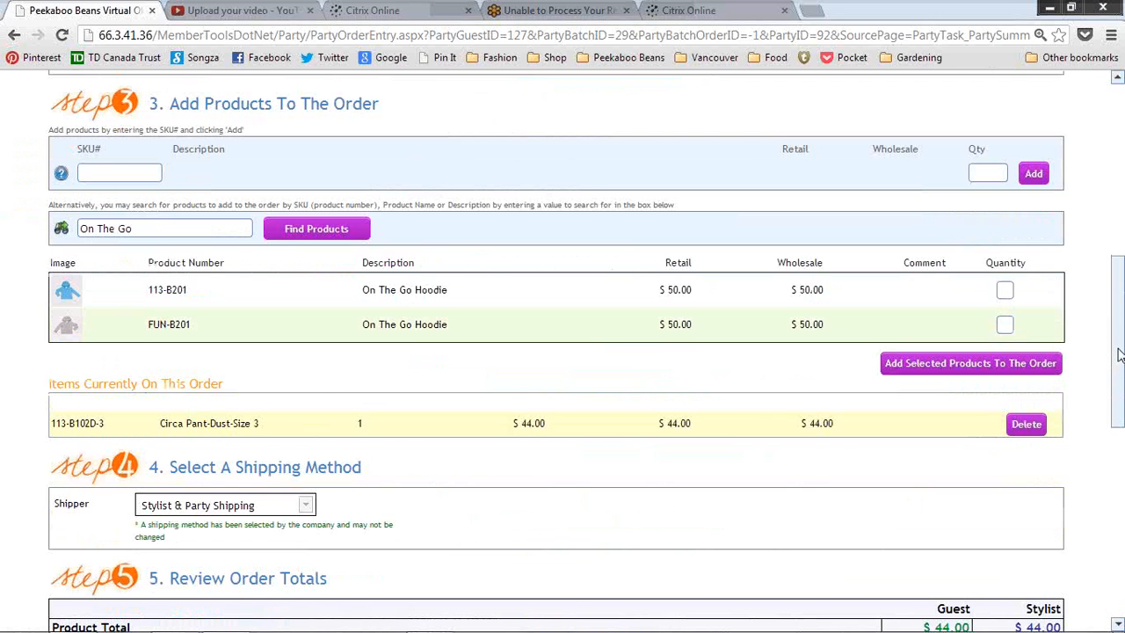
- Recalculate all totals of the guest's order
drag(1119, 353, 1119, 391)
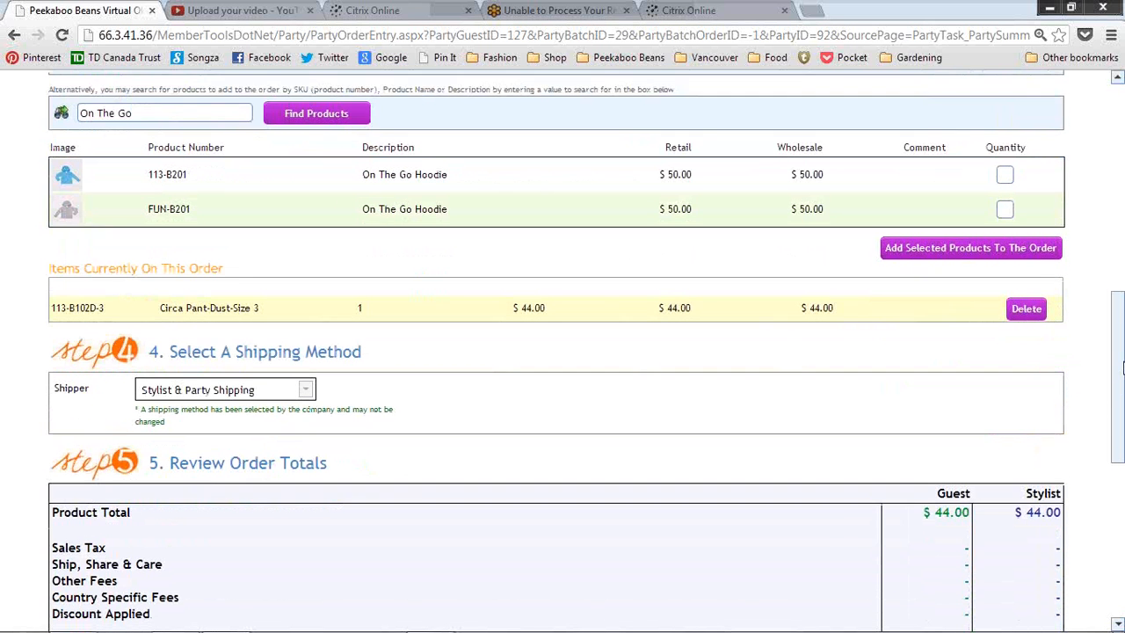
drag(1120, 358, 1122, 384)
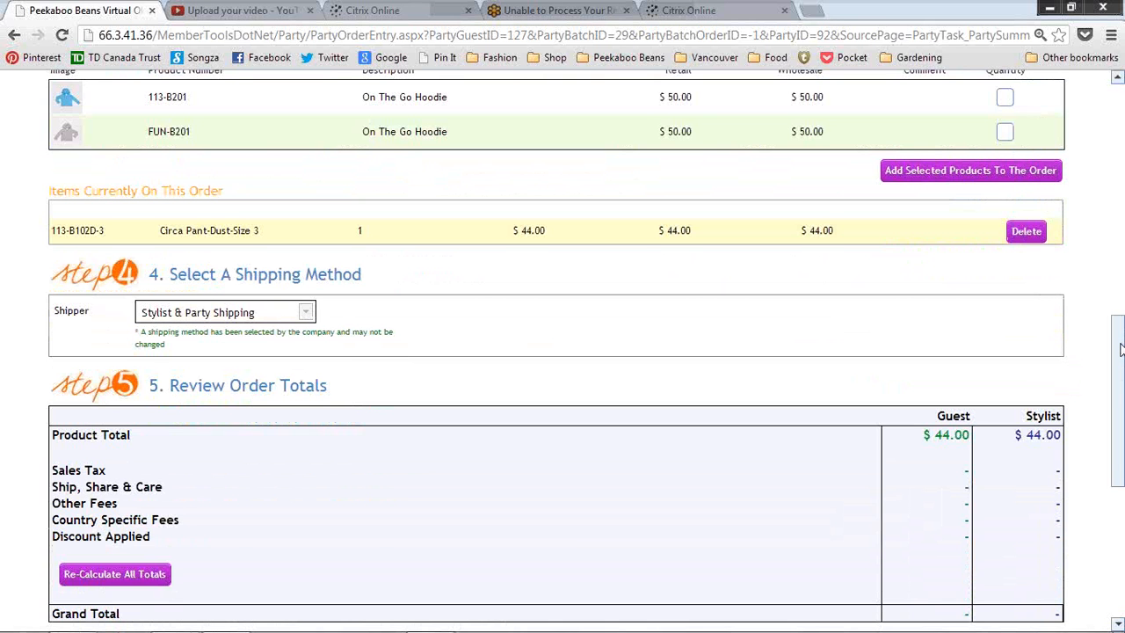
scroll(615, 439, down, 1)
click(103, 470)
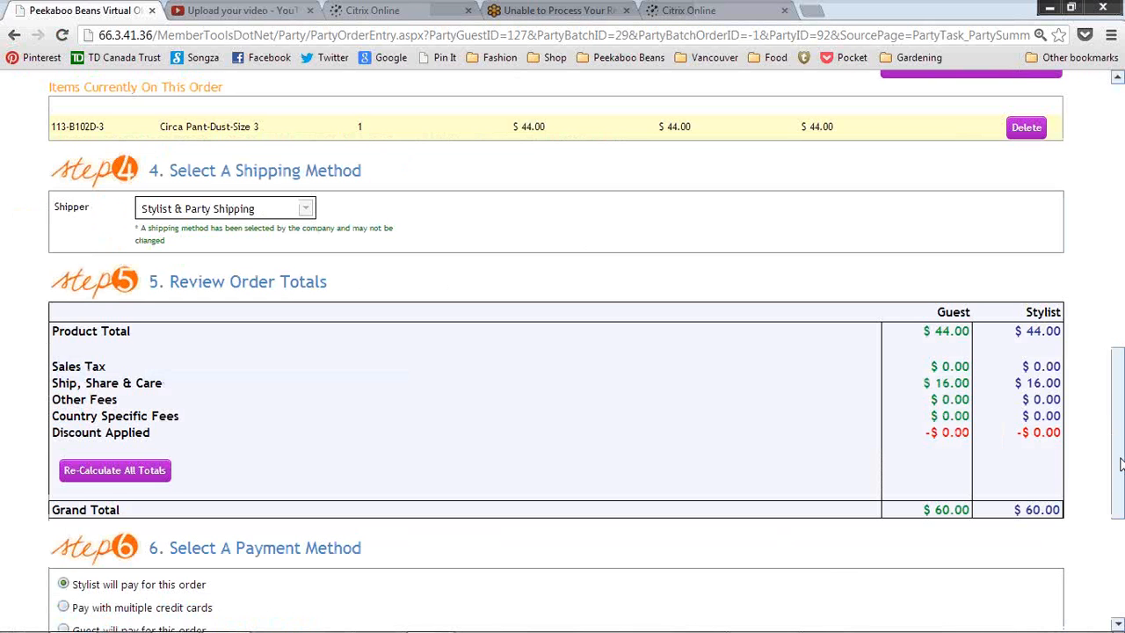
- Set the order's payment method to multiple credit cards and open the form for entering the card payments
drag(1116, 382, 1119, 206)
drag(1123, 308, 1122, 554)
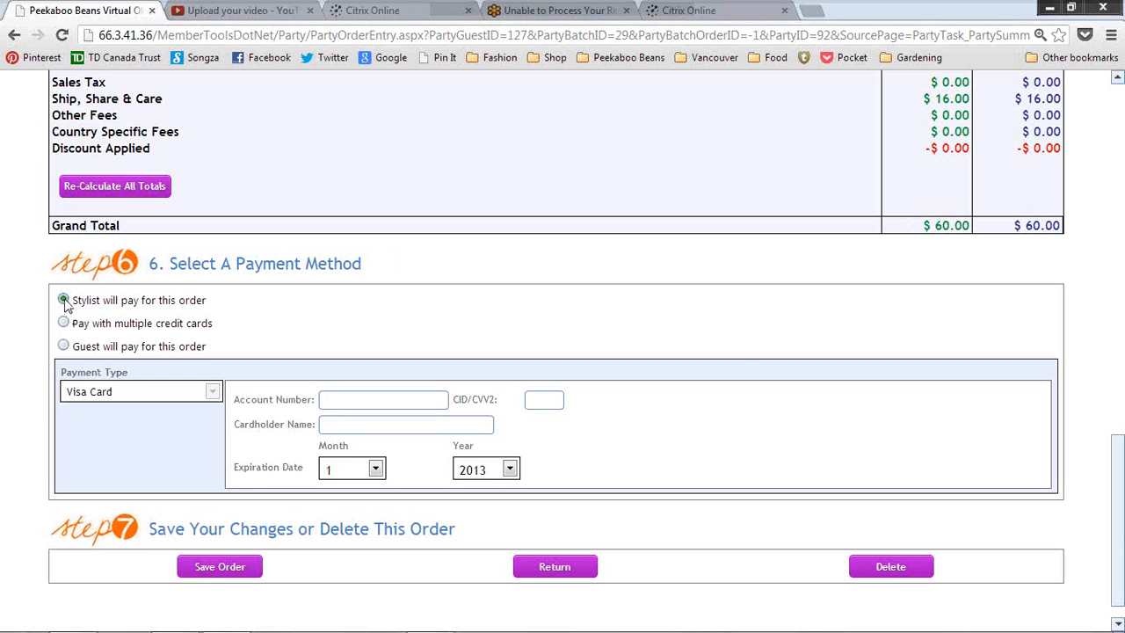
click(65, 325)
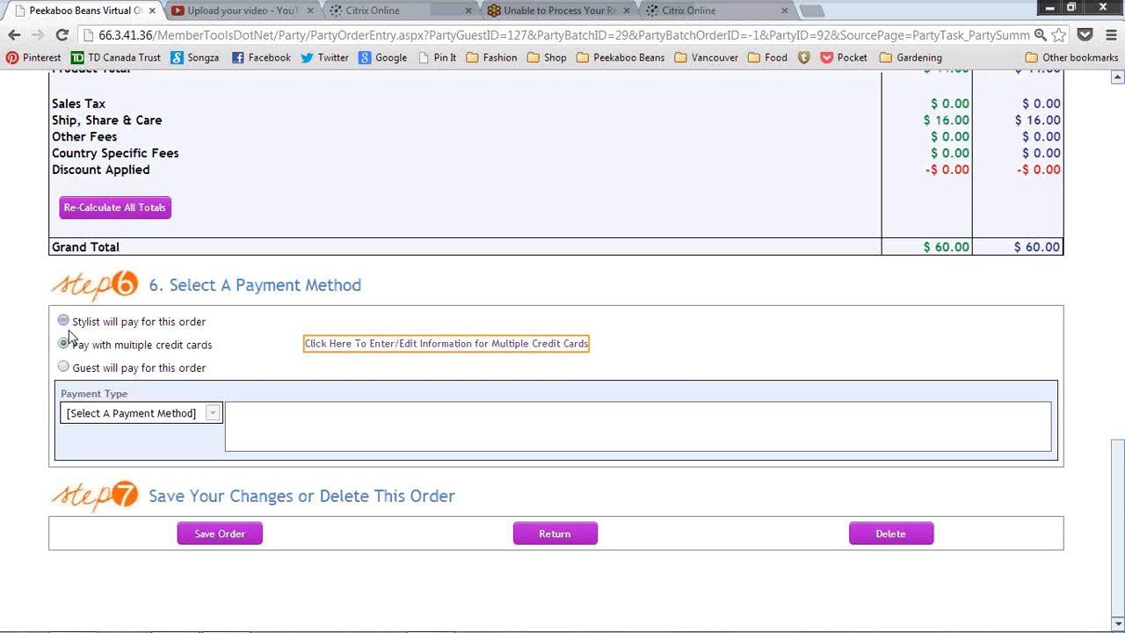
click(457, 343)
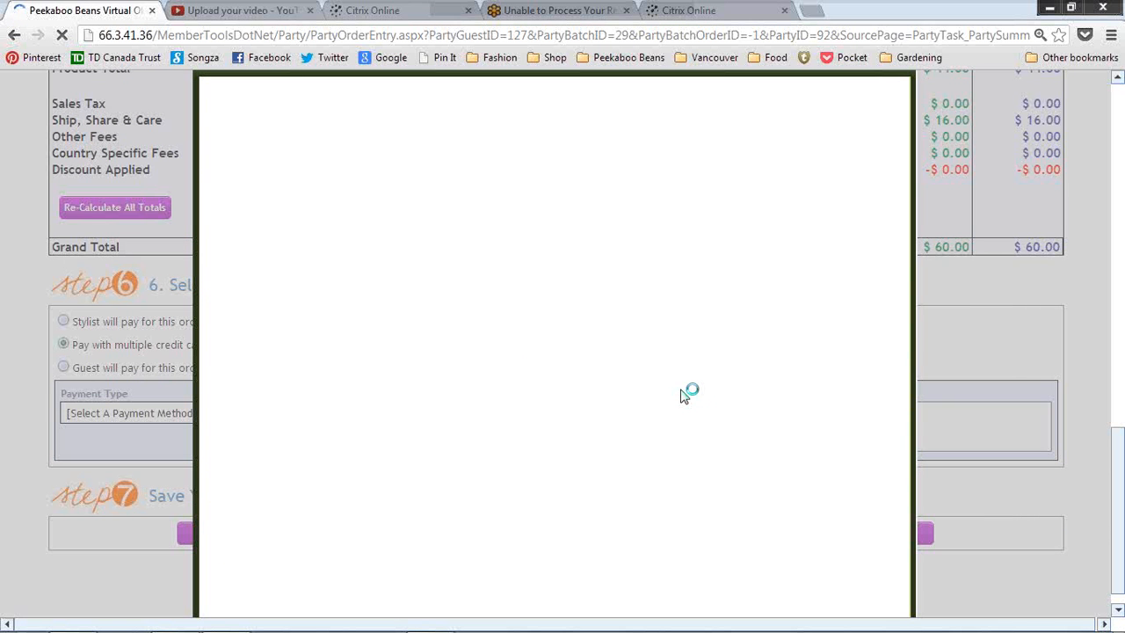
click(367, 256)
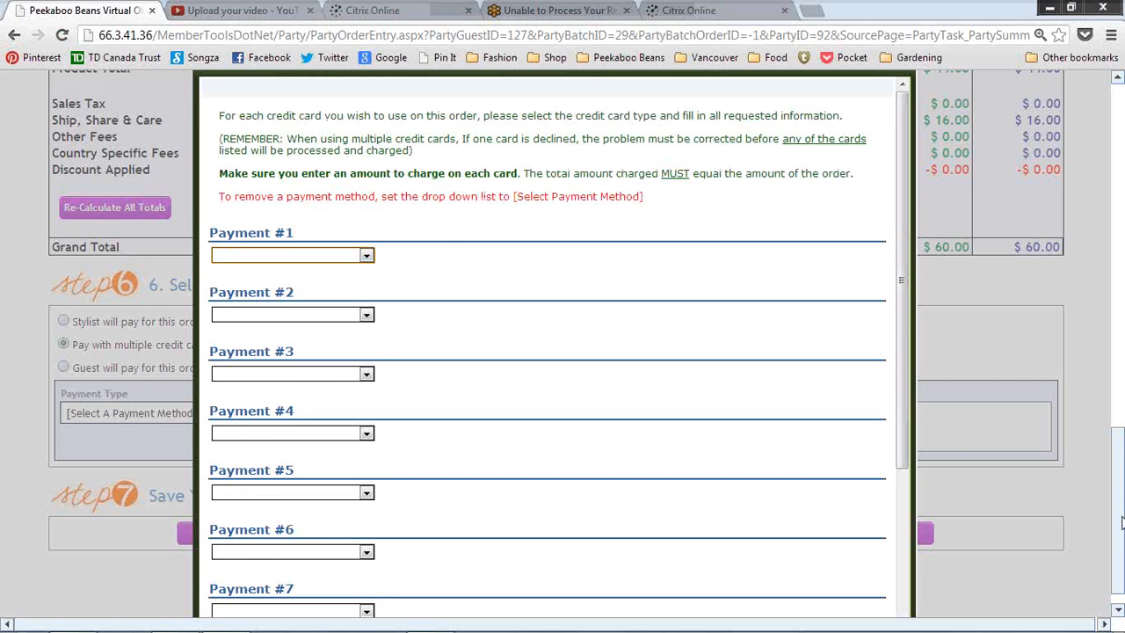
scroll(1113, 510, down, 1)
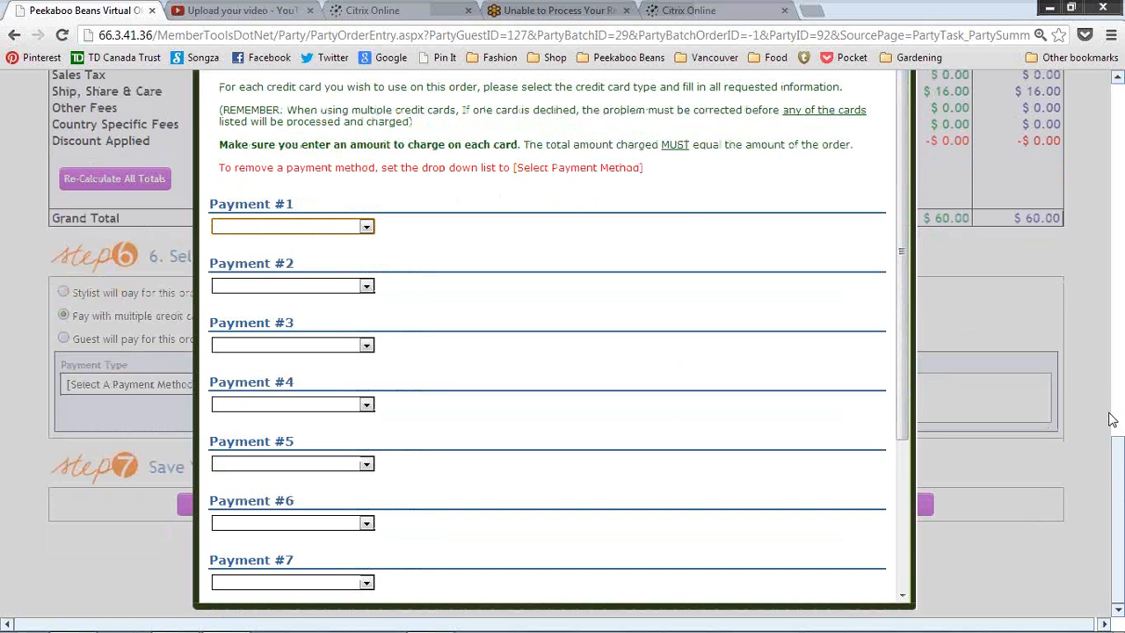
- Close the multiple-card payment form and set the order to be paid by the guest with a Visa Card
scroll(1120, 401, up, 1)
scroll(1120, 401, up, 3)
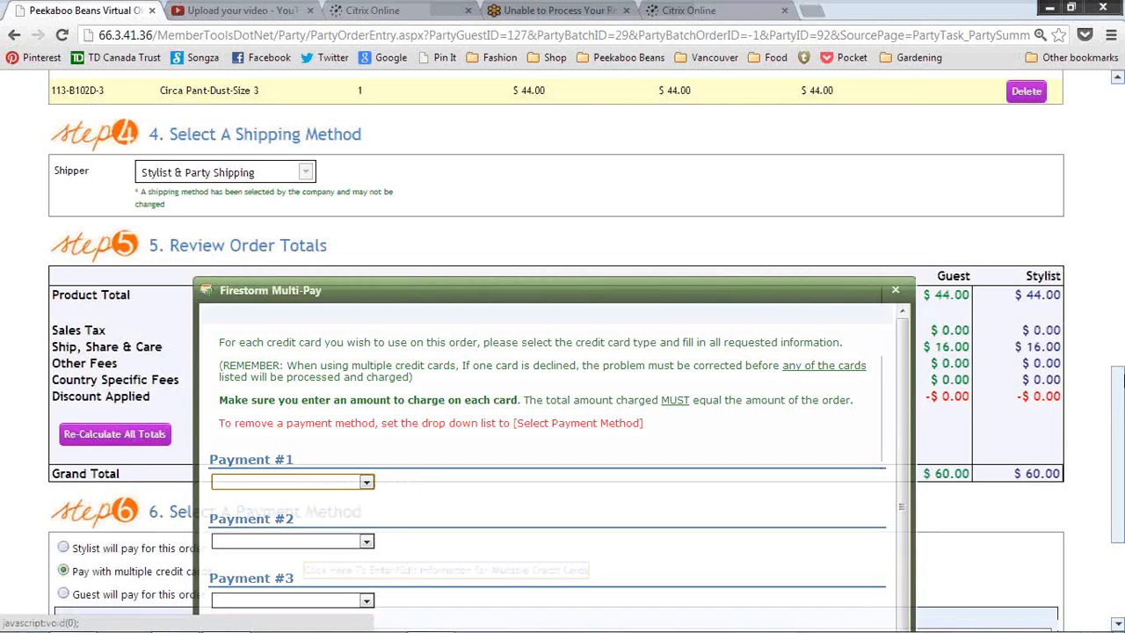
drag(1120, 409, 1120, 480)
click(63, 371)
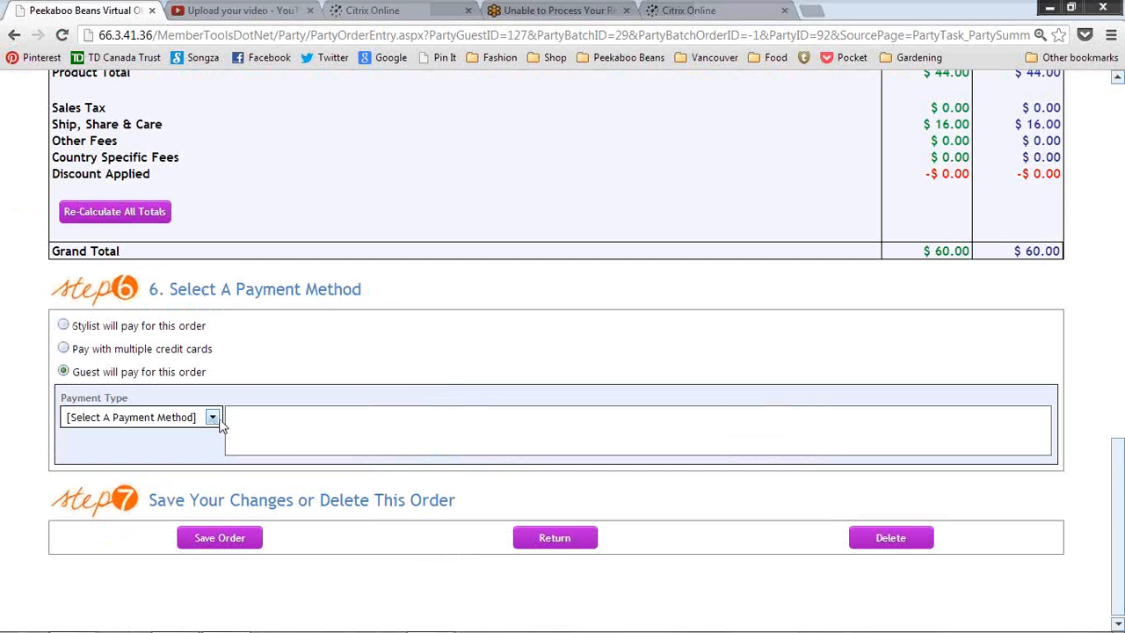
click(214, 419)
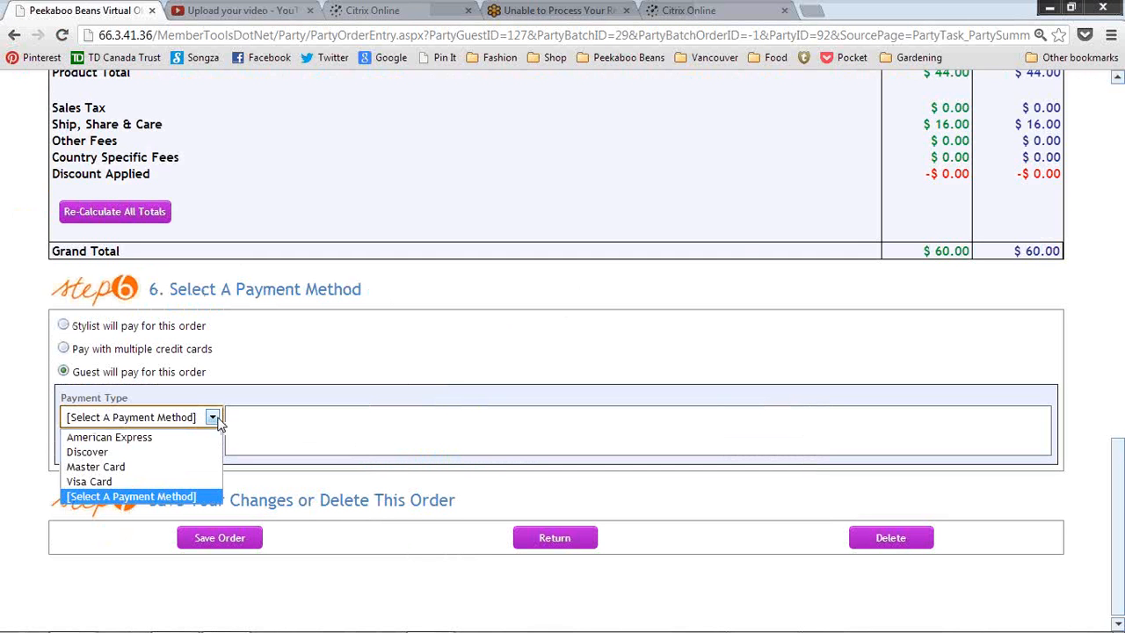
click(124, 483)
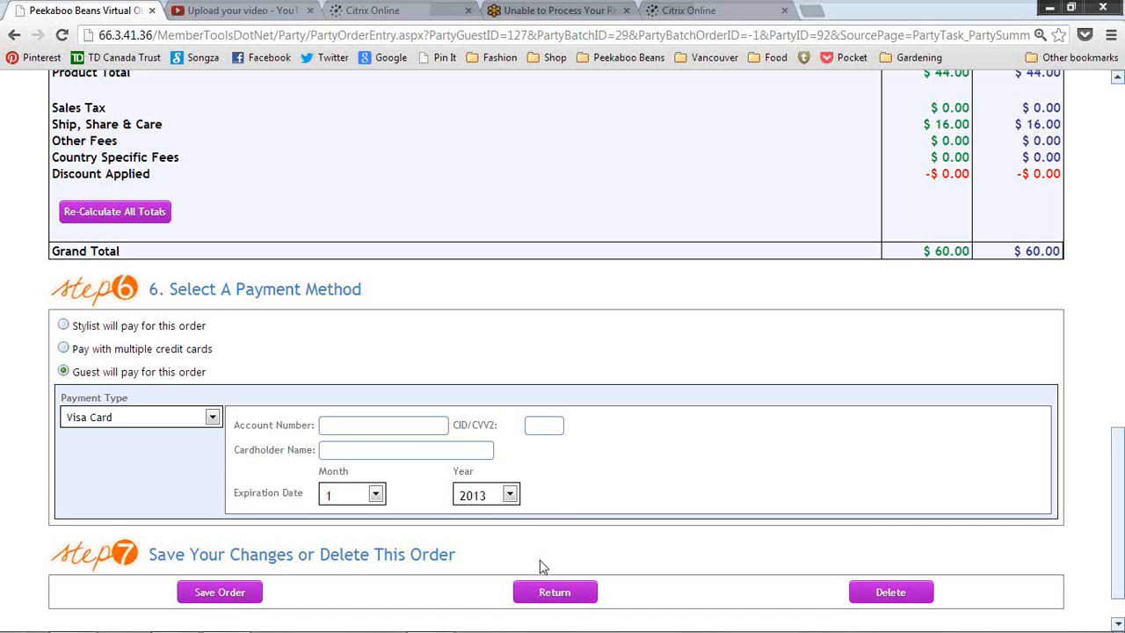
- Try to save the order and examine the list of save errors above the guest's shipping and billing addresses
click(202, 595)
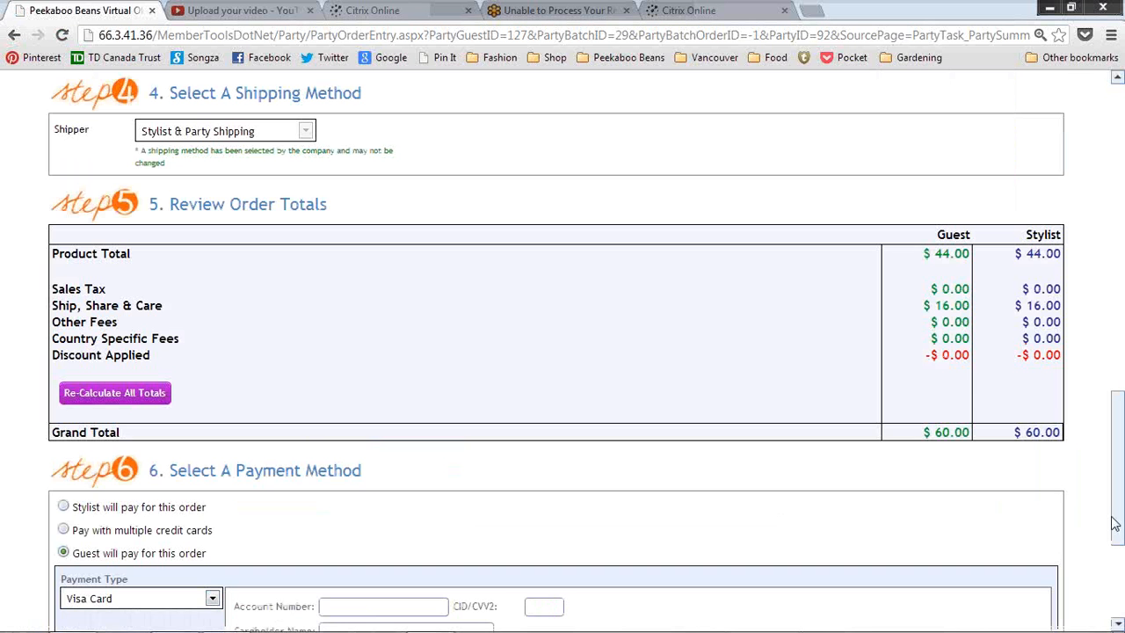
scroll(1116, 549, down, 3)
scroll(1117, 587, up, 15)
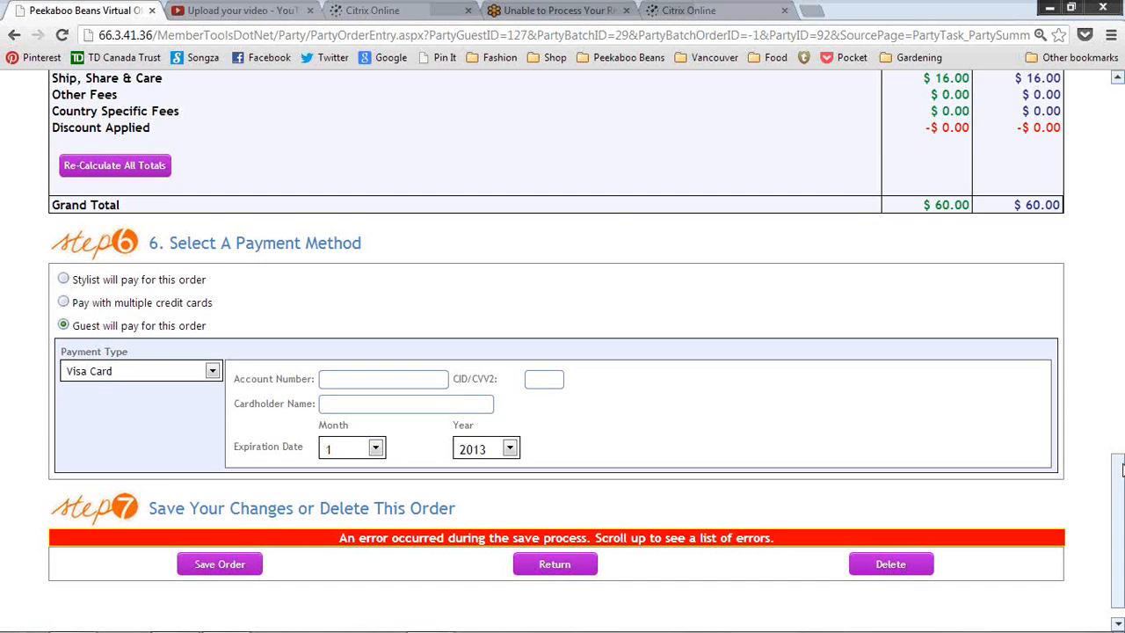
scroll(1123, 400, down, 1)
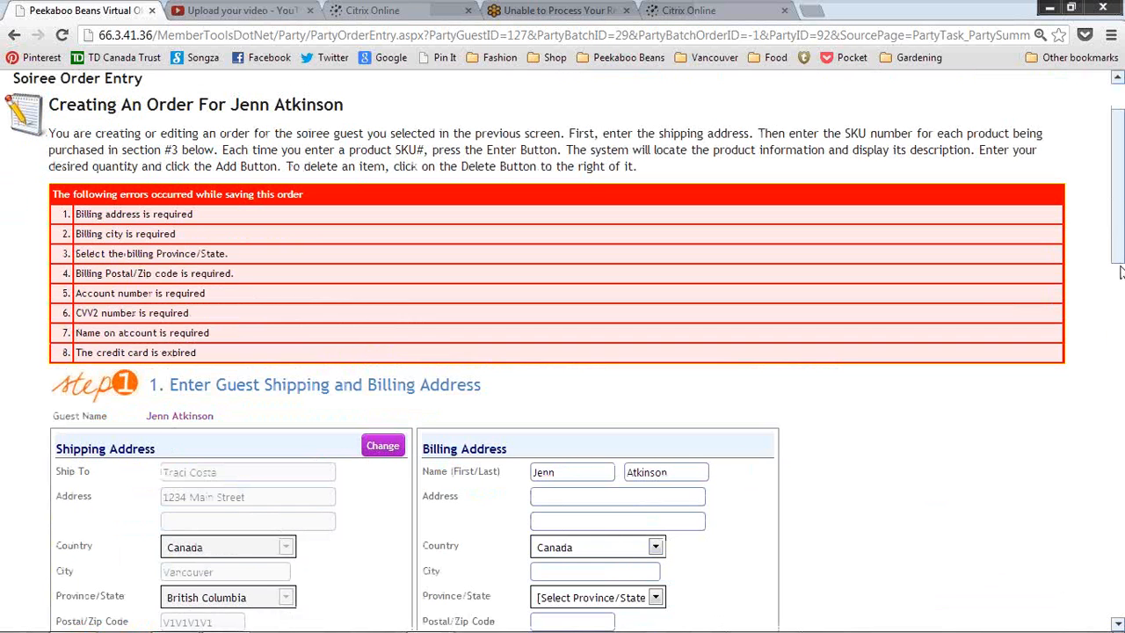
scroll(1122, 276, down, 1)
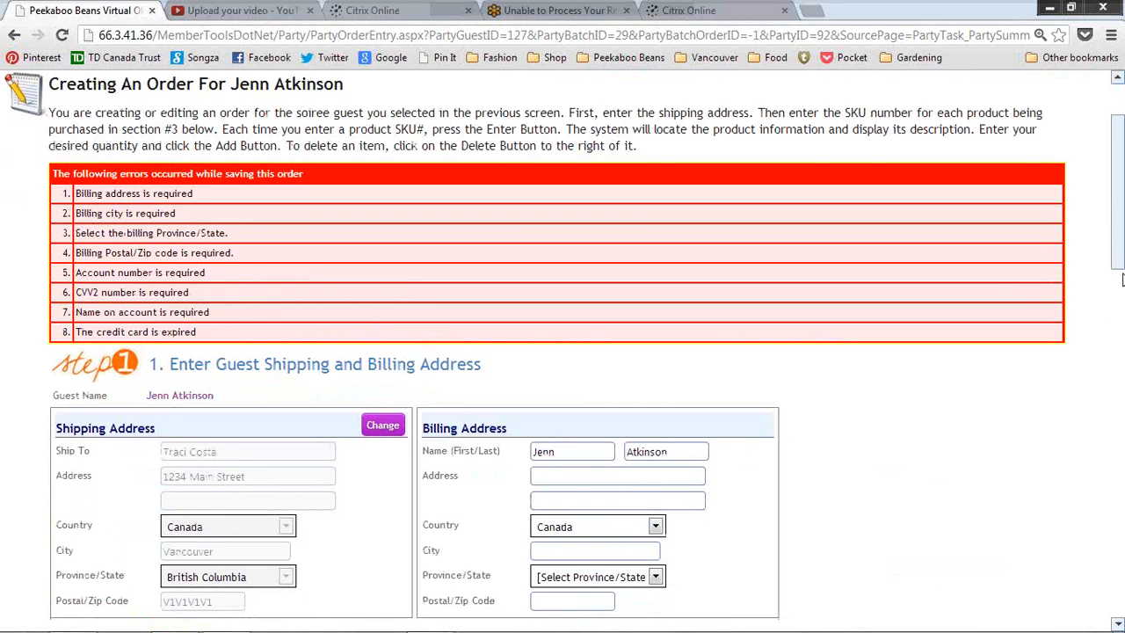
scroll(598, 229, down, 1)
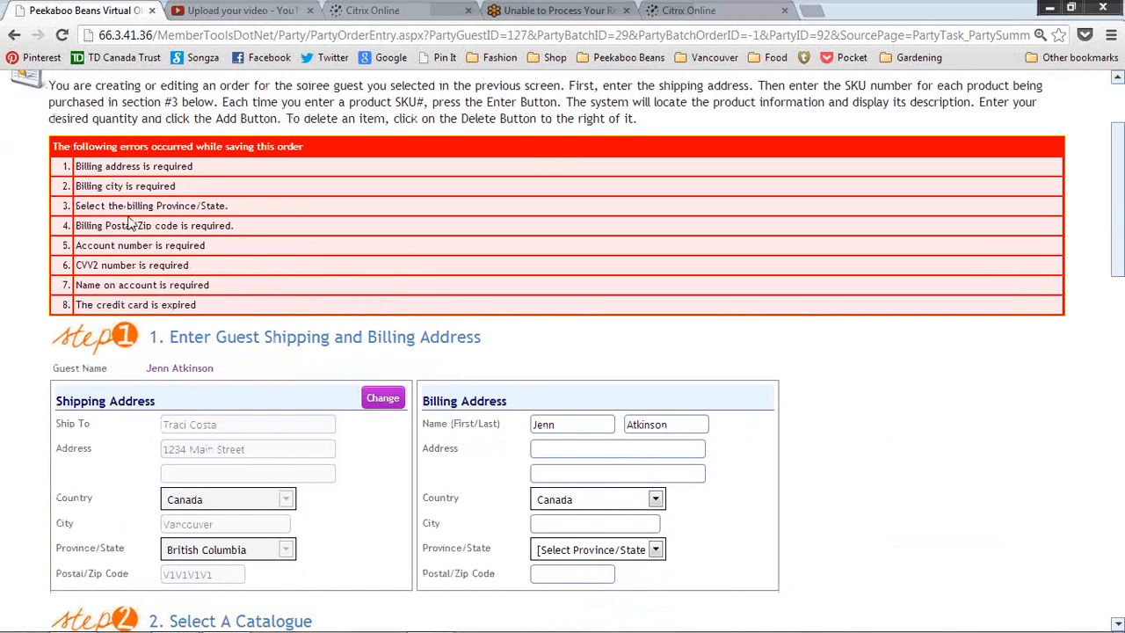
- Return from the guest's order to the soiree order manager and review the pending orders in the batch
drag(1122, 278, 1123, 628)
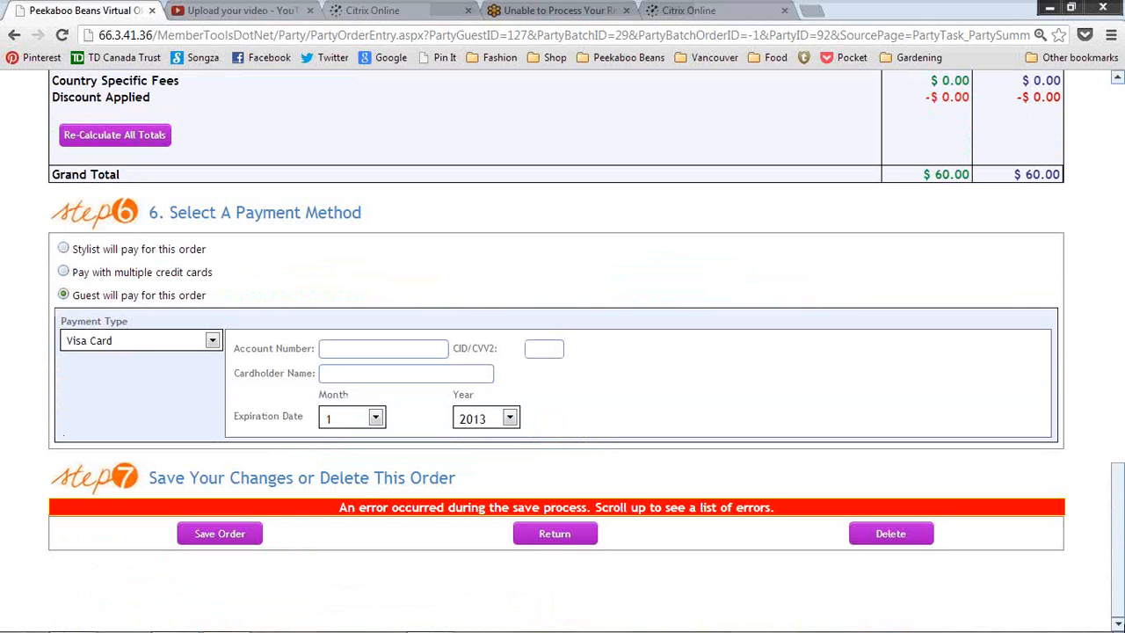
click(561, 534)
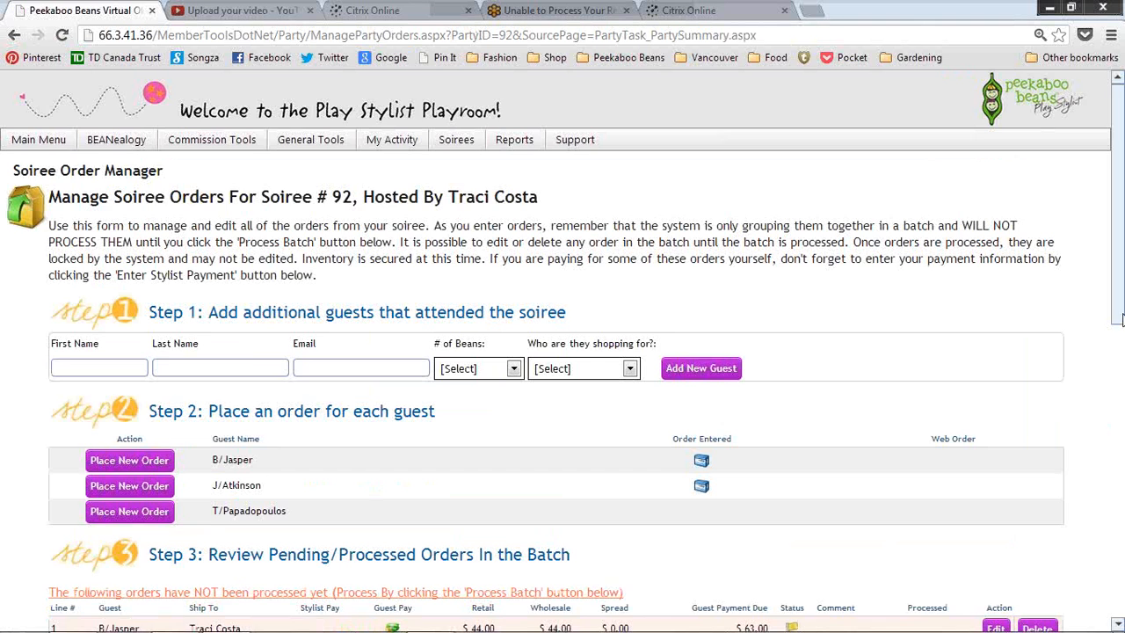
drag(1120, 321, 1119, 485)
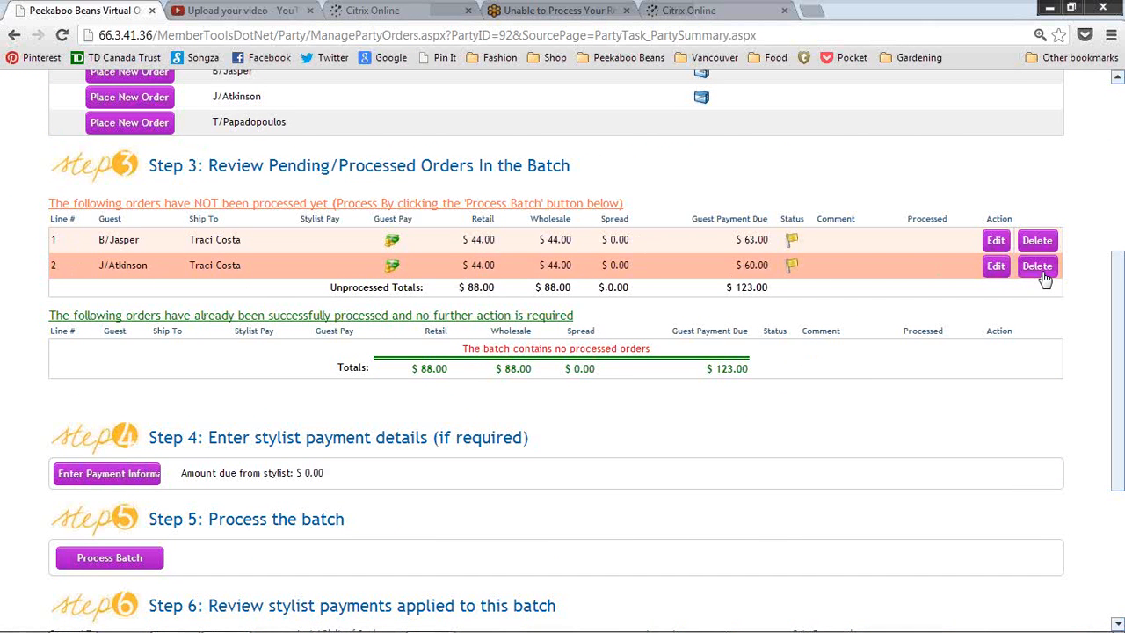
scroll(1121, 312, down, 1)
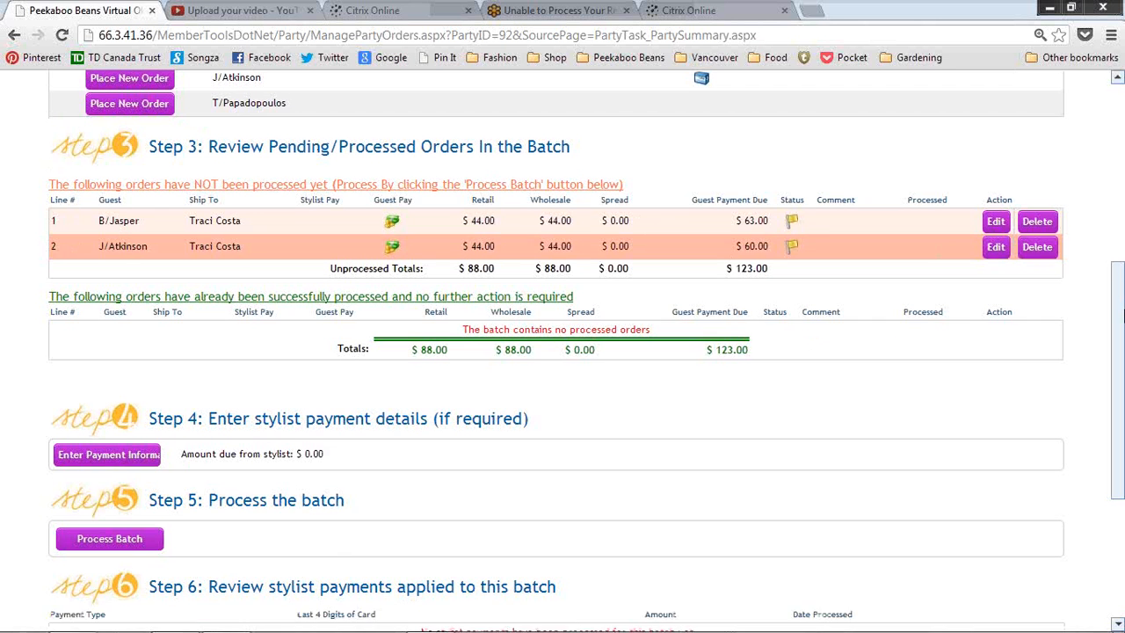
scroll(1121, 313, down, 1)
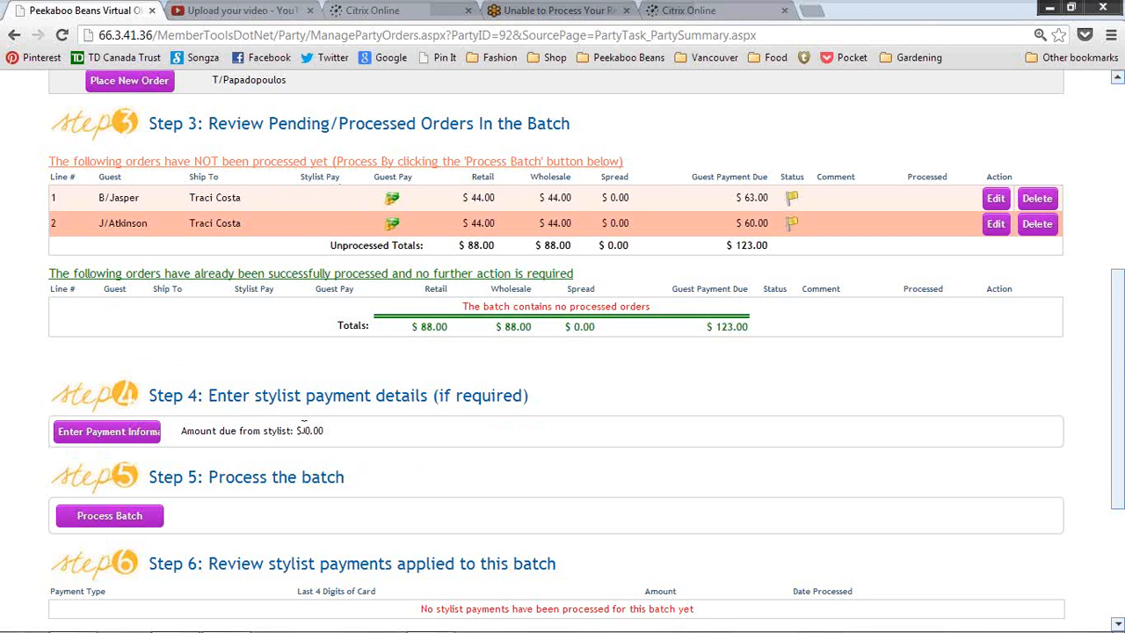
- Examine the stylist payment, batch processing and host award eligibility sections, and return from the order manager without processing the batch
drag(1117, 341, 1119, 405)
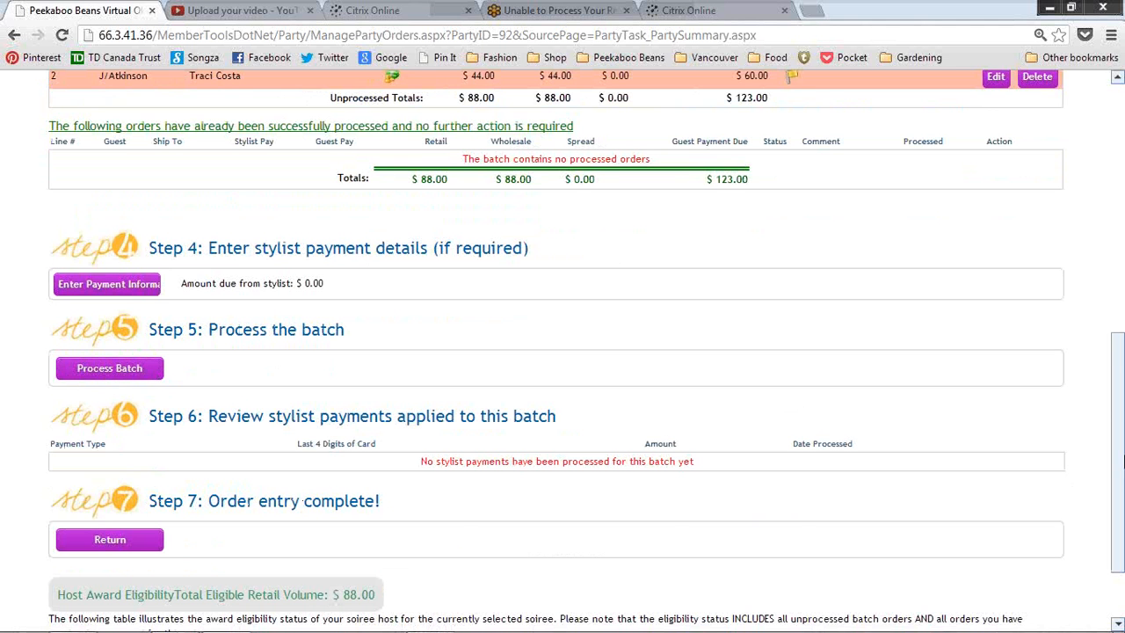
scroll(1121, 465, down, 1)
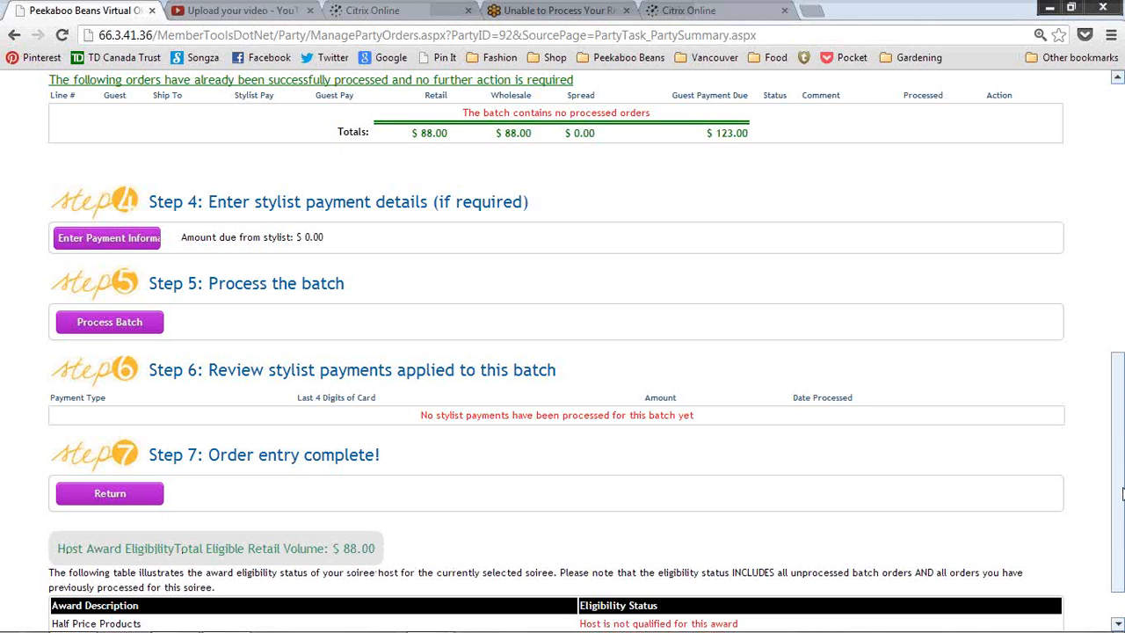
drag(1120, 506, 1119, 517)
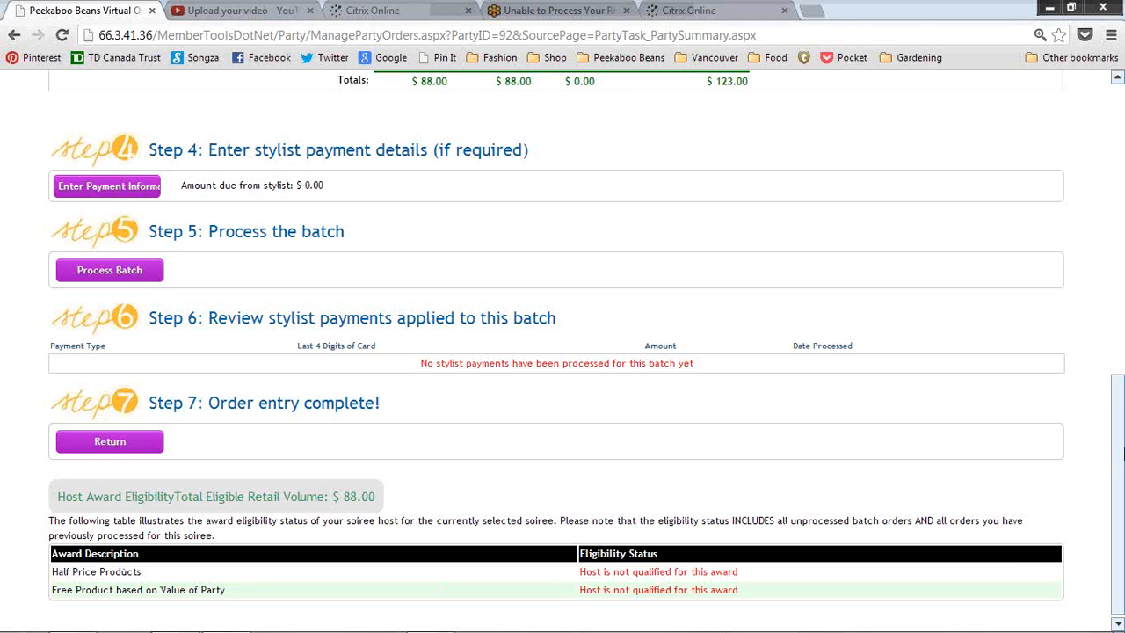
scroll(1122, 461, down, 1)
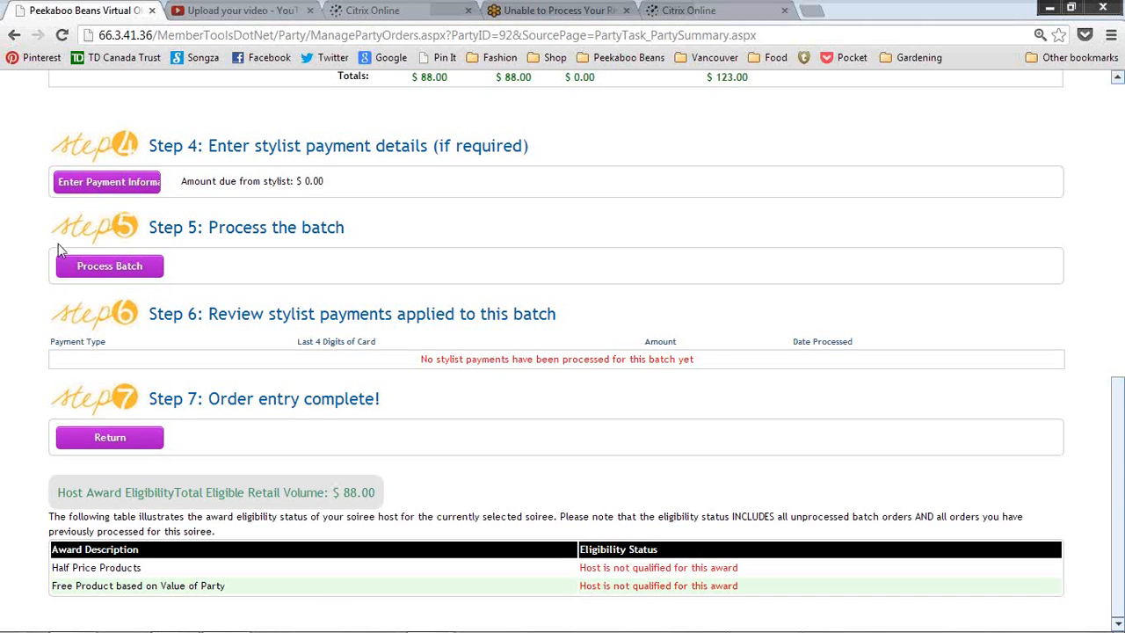
click(114, 447)
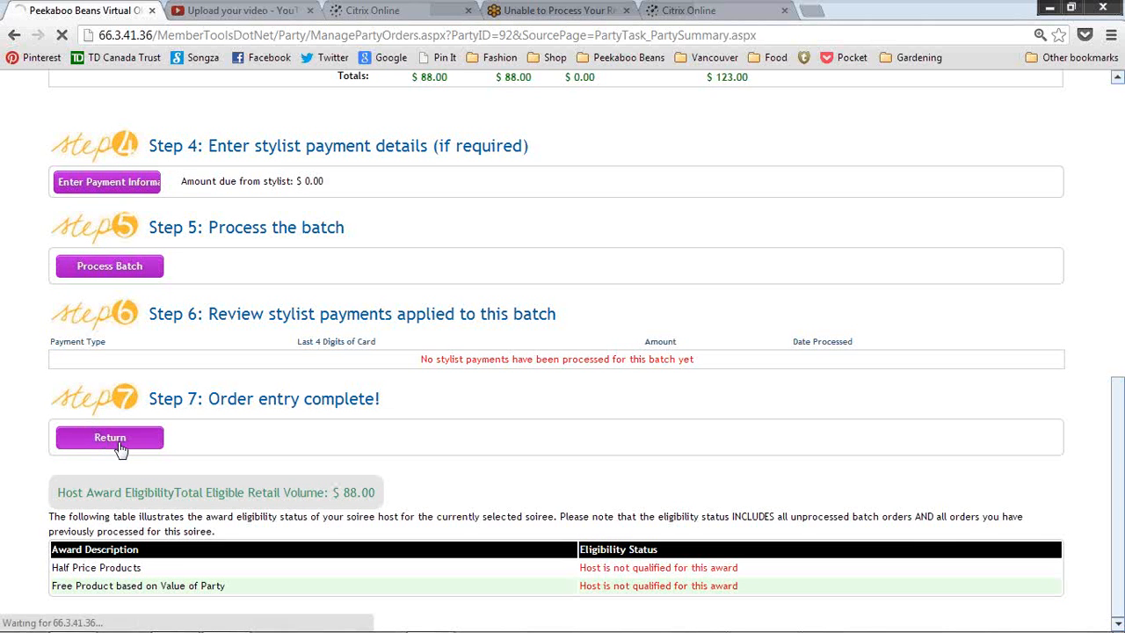